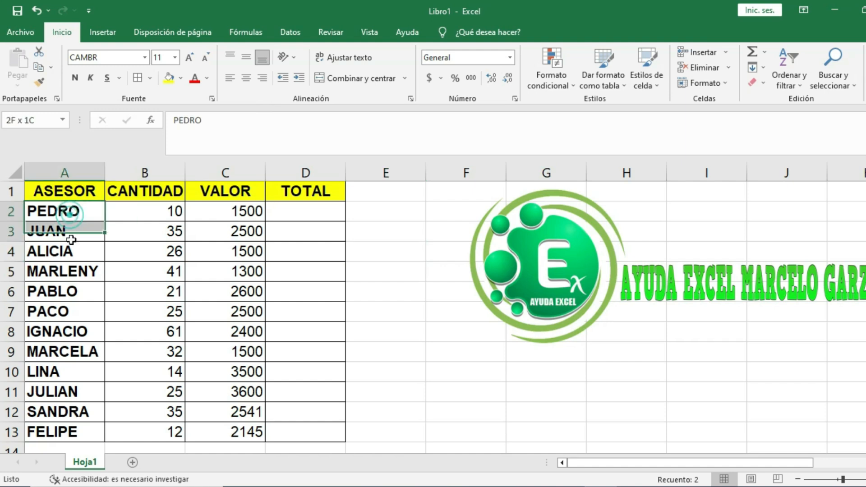
{"action": "left_click_drag", "start_coordinate": [172, 211], "coordinate": [163, 434]}
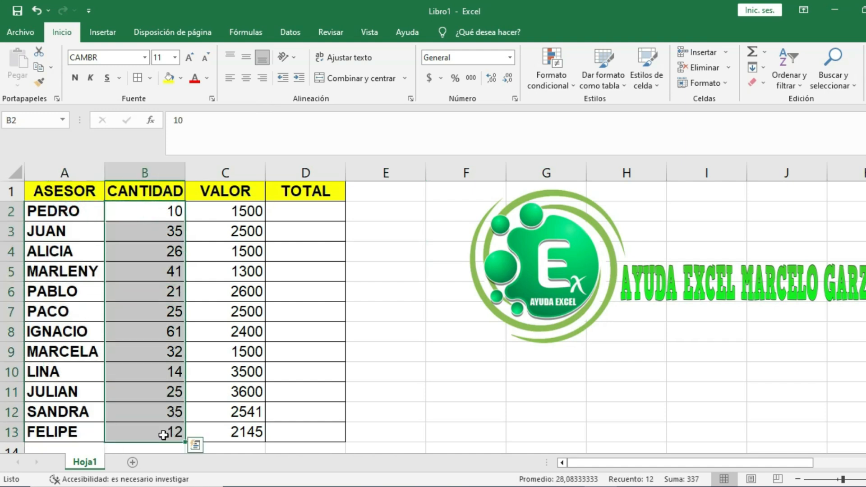
{"action": "left_click", "coordinate": [243, 207]}
{"action": "left_click_drag", "start_coordinate": [244, 226], "coordinate": [244, 444]}
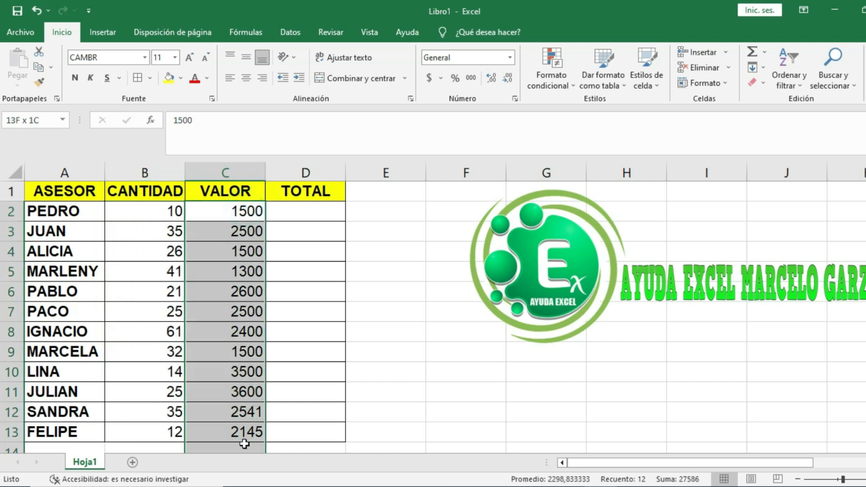
{"action": "left_click", "coordinate": [383, 263]}
Step: Format the VALOR amounts in C2:C13 as Moneda with 0 decimal places and the $ symbol
{"action": "left_click_drag", "start_coordinate": [224, 211], "coordinate": [234, 432]}
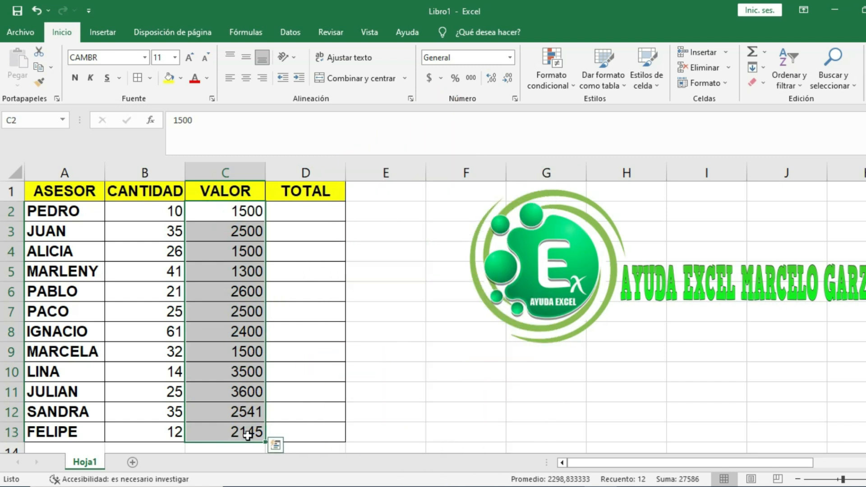
{"action": "left_click", "coordinate": [101, 31]}
{"action": "left_click", "coordinate": [63, 32]}
{"action": "left_click", "coordinate": [514, 99]}
{"action": "left_click_drag", "start_coordinate": [170, 170], "coordinate": [528, 137]}
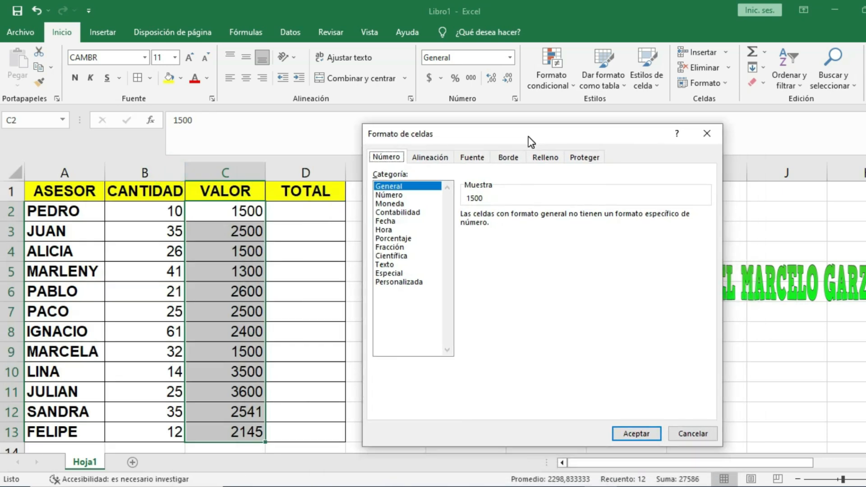
{"action": "left_click", "coordinate": [390, 204]}
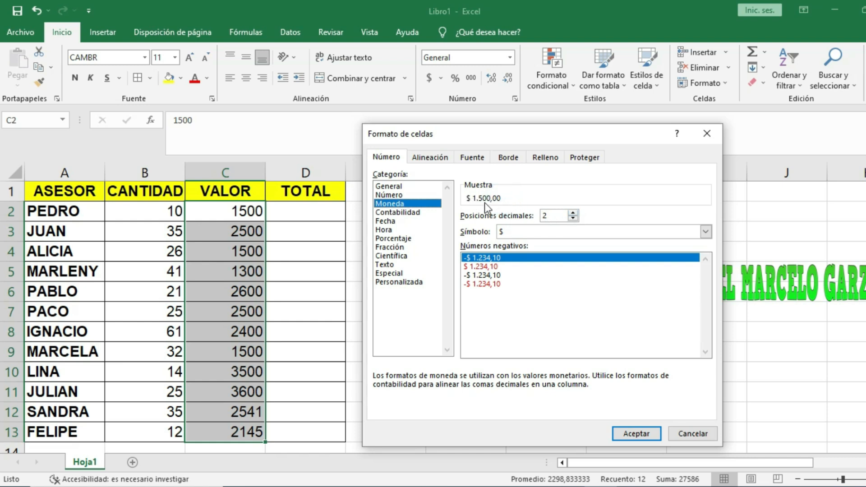
{"action": "left_click", "coordinate": [572, 217]}
{"action": "left_click", "coordinate": [572, 218]}
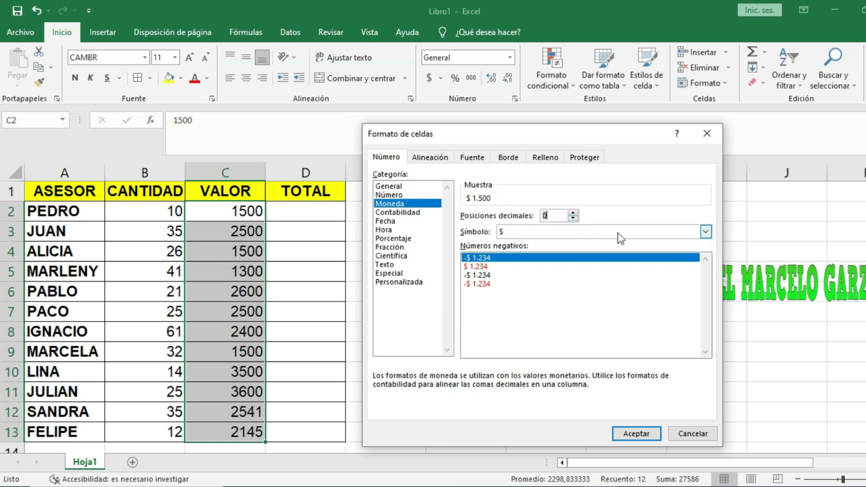
{"action": "left_click", "coordinate": [704, 232]}
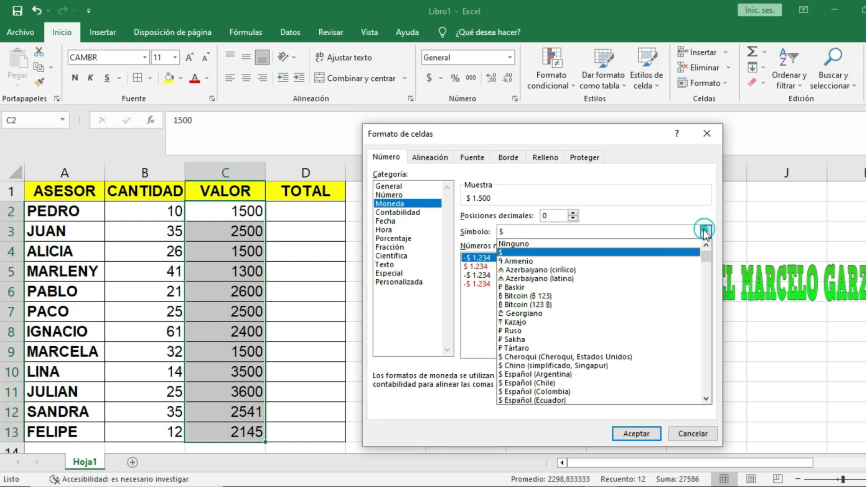
{"action": "left_click", "coordinate": [505, 254]}
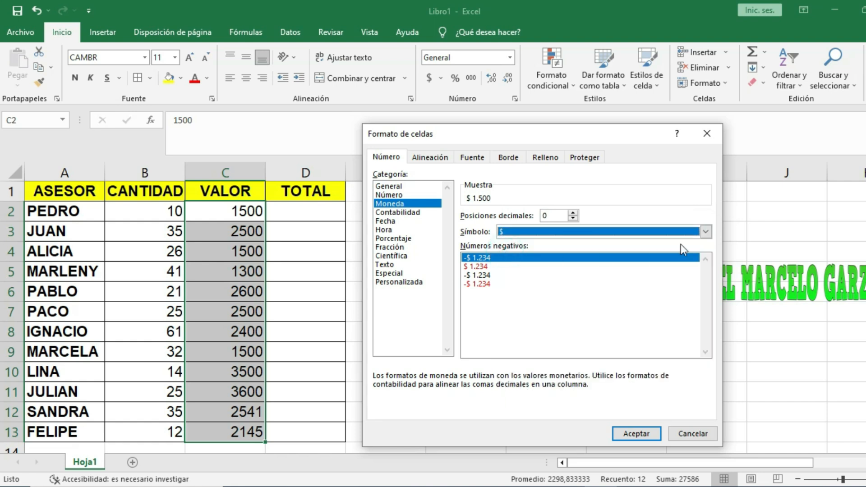
{"action": "left_click", "coordinate": [629, 430]}
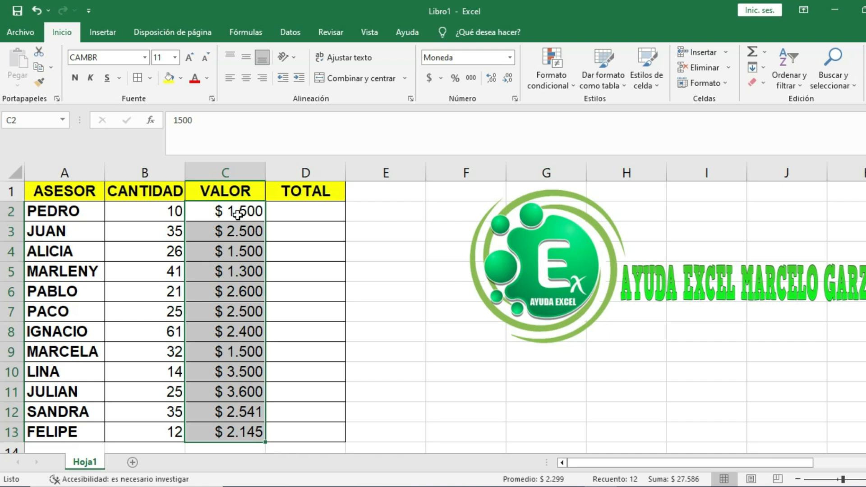
Step: Calculate the first row's TOTAL in D2 by multiplying quantity by value with the formula =B2*C2
{"action": "left_click", "coordinate": [145, 209]}
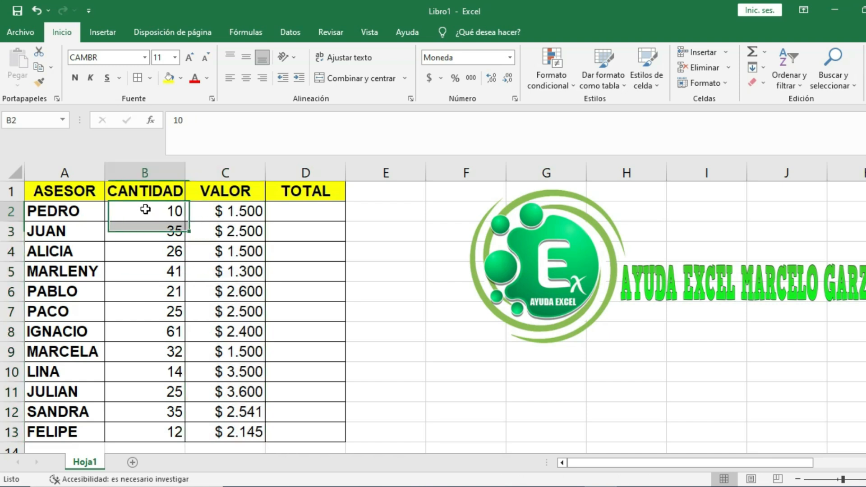
{"action": "left_click", "coordinate": [235, 211]}
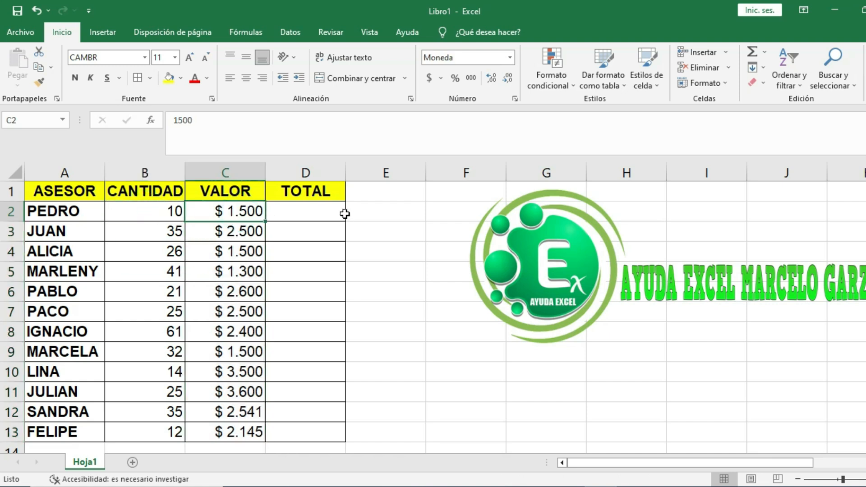
{"action": "left_click", "coordinate": [315, 215]}
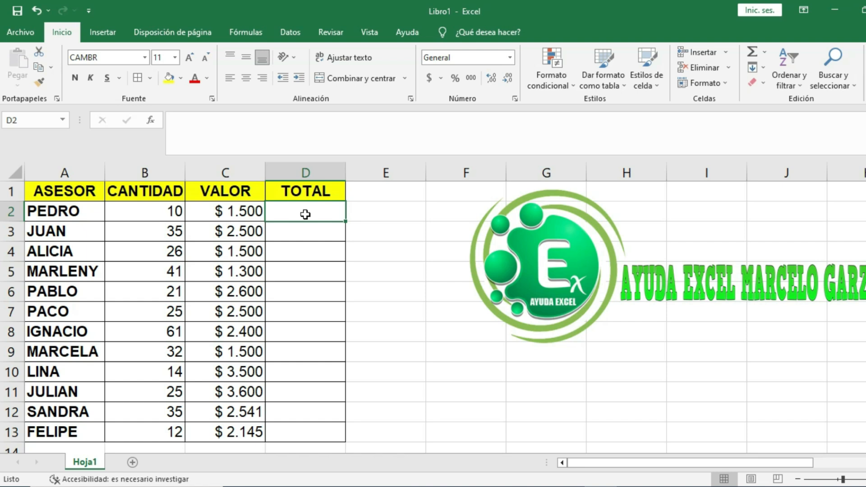
{"action": "key", "text": "ctrl+z"}
{"action": "type", "text": "="}
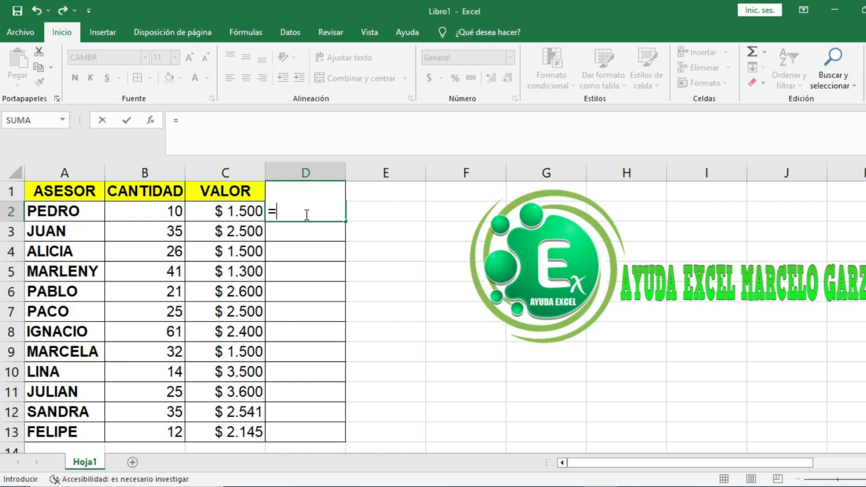
{"action": "left_click", "coordinate": [157, 211]}
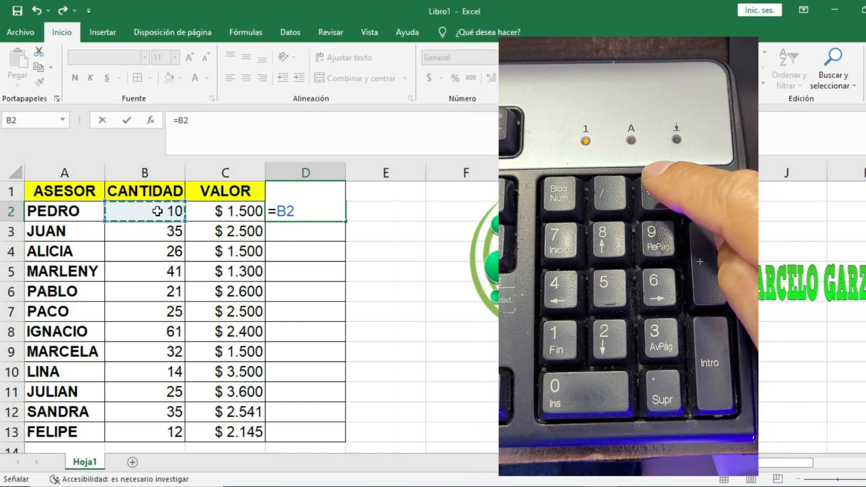
{"action": "type", "text": "*"}
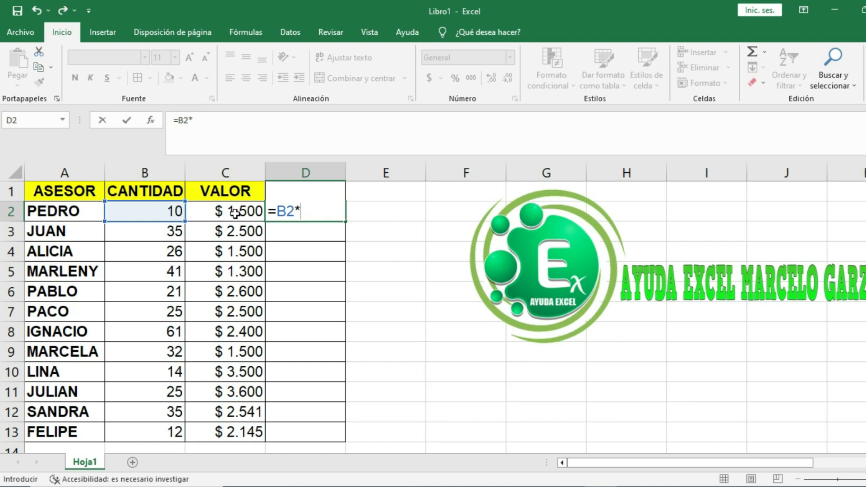
{"action": "left_click", "coordinate": [235, 213]}
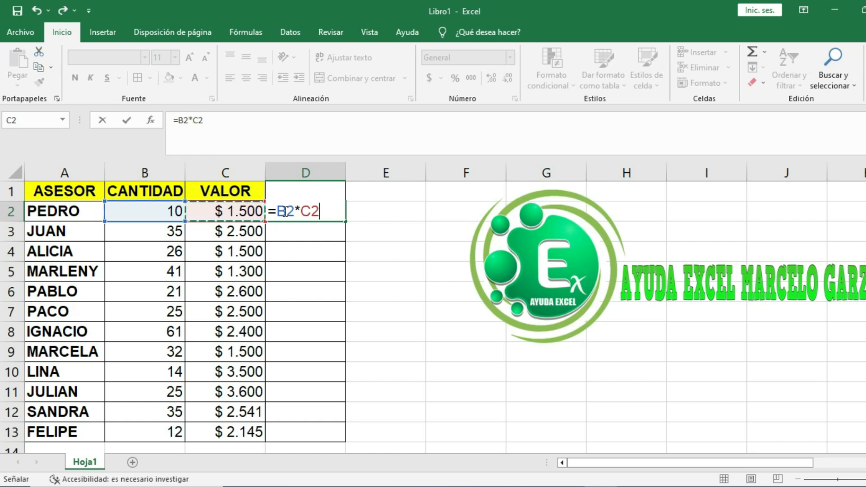
{"action": "key", "text": "Return"}
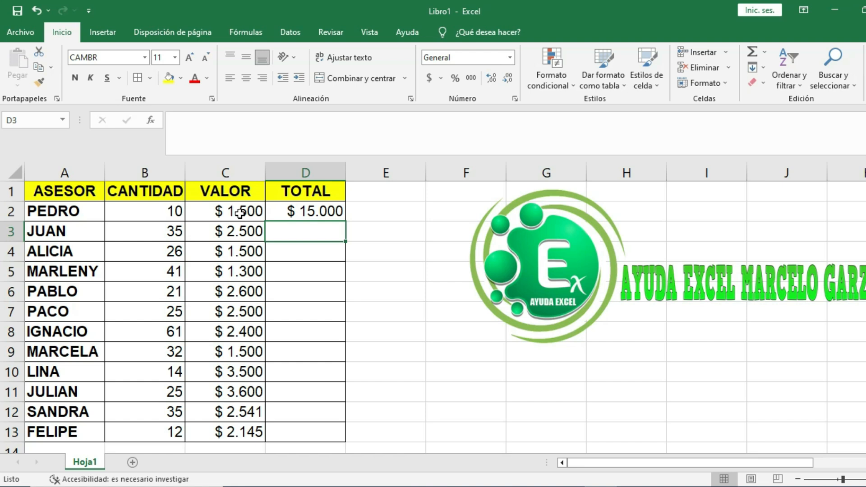
Step: Calculate the second row's TOTAL in D3 with the formula =B3*C3
{"action": "key", "text": "ctrl+z"}
{"action": "type", "text": "="}
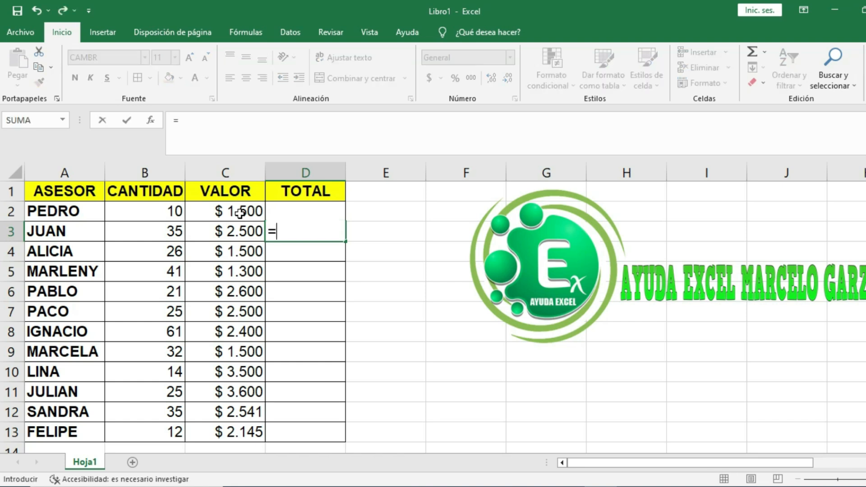
{"action": "left_click", "coordinate": [152, 238]}
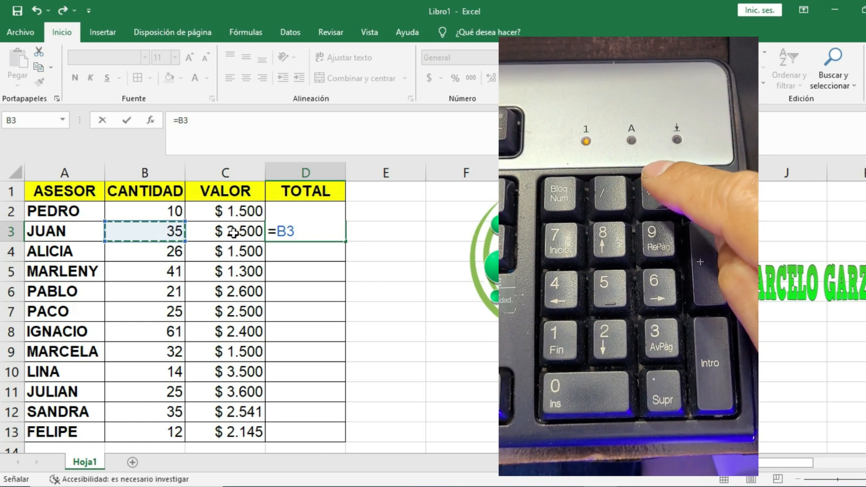
{"action": "type", "text": "*"}
{"action": "left_click", "coordinate": [233, 232]}
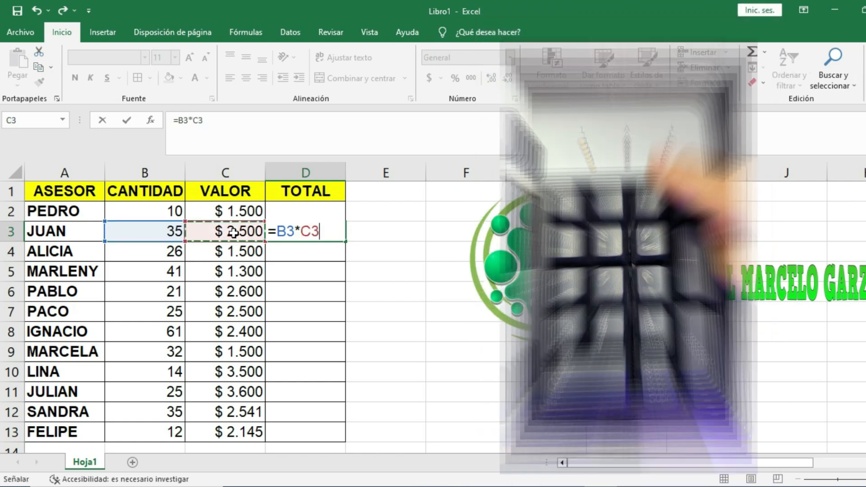
{"action": "key", "text": "Return"}
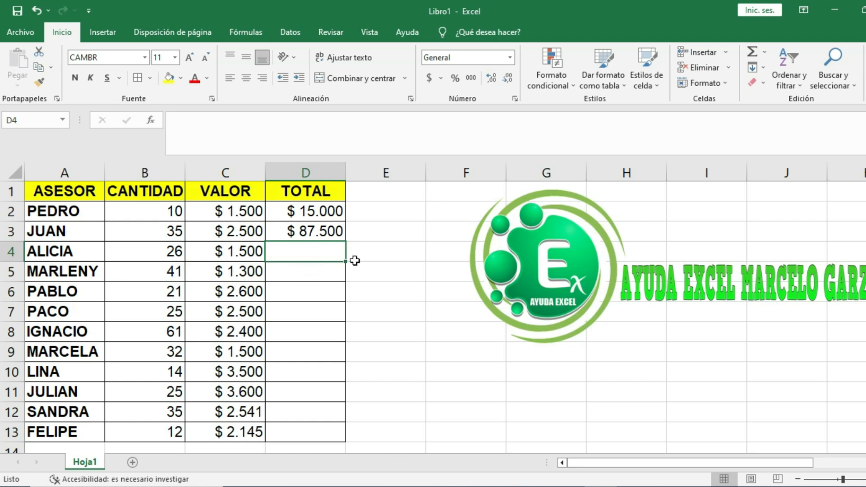
Step: Fill the multiplication formula from D3 down through D13 to complete the TOTAL column
{"action": "left_click", "coordinate": [322, 233]}
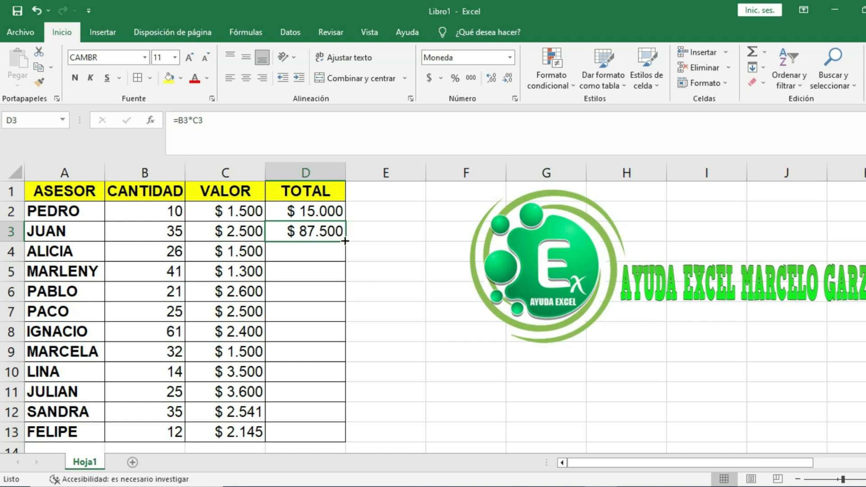
{"action": "left_click_drag", "start_coordinate": [345, 241], "coordinate": [330, 435]}
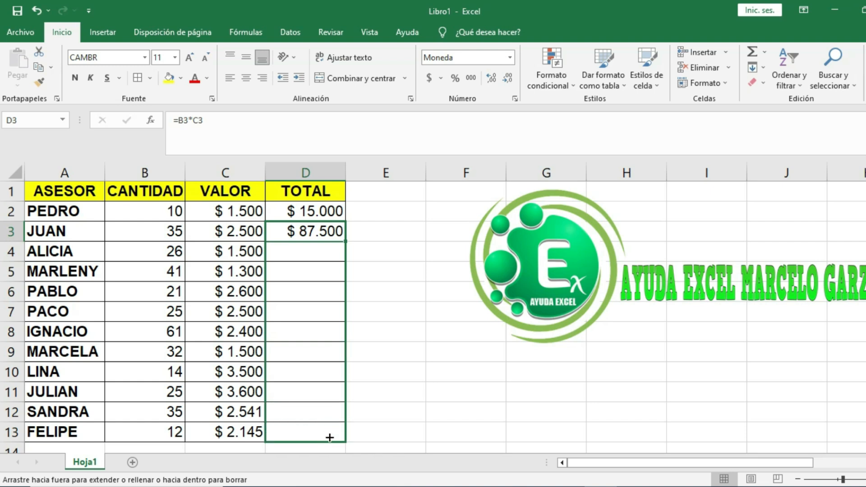
{"action": "left_click_drag", "start_coordinate": [329, 437], "coordinate": [330, 437]}
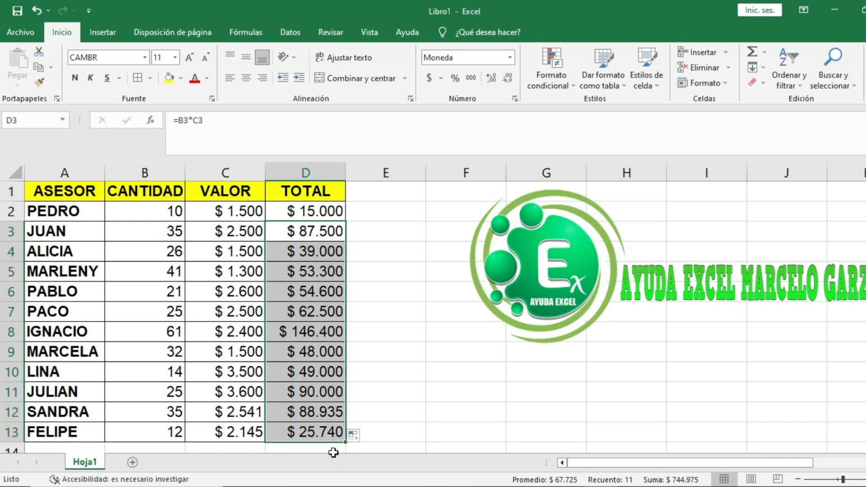
Step: Give cell D14, just below the TOTAL column, a yellow fill and all borders
{"action": "left_click", "coordinate": [334, 214]}
{"action": "key", "text": "ctrl+shift+Down"}
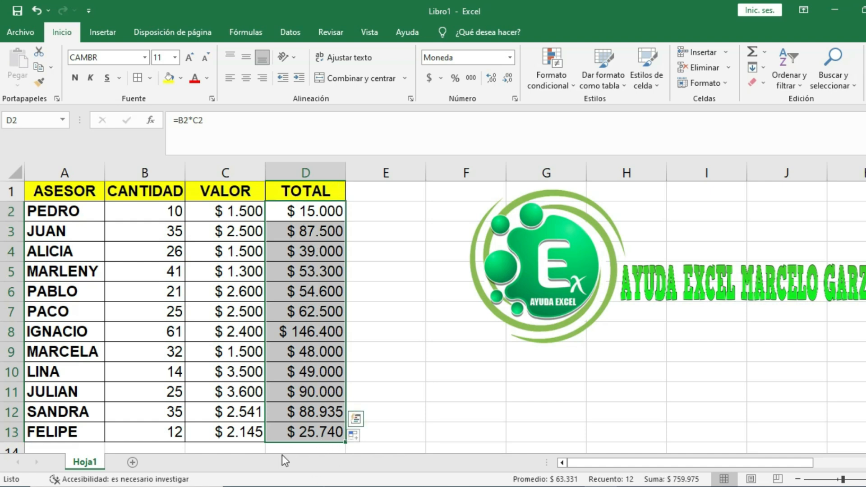
{"action": "left_click", "coordinate": [799, 478]}
{"action": "left_click", "coordinate": [798, 478]}
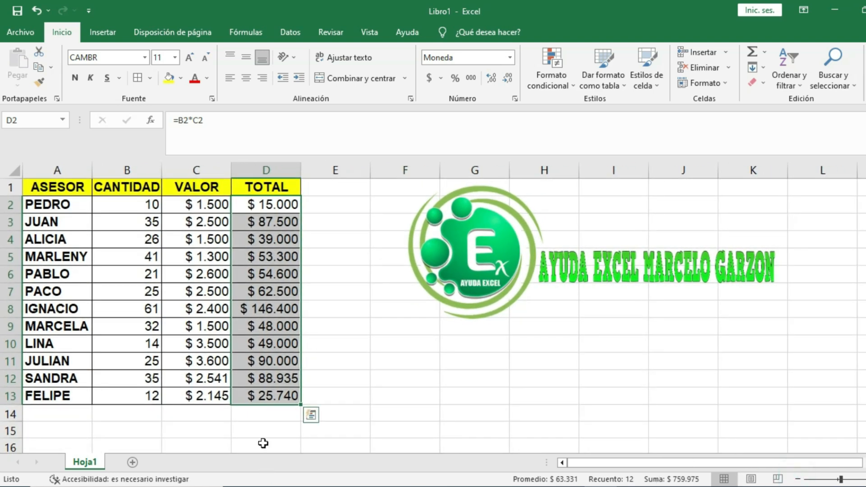
{"action": "left_click", "coordinate": [272, 415]}
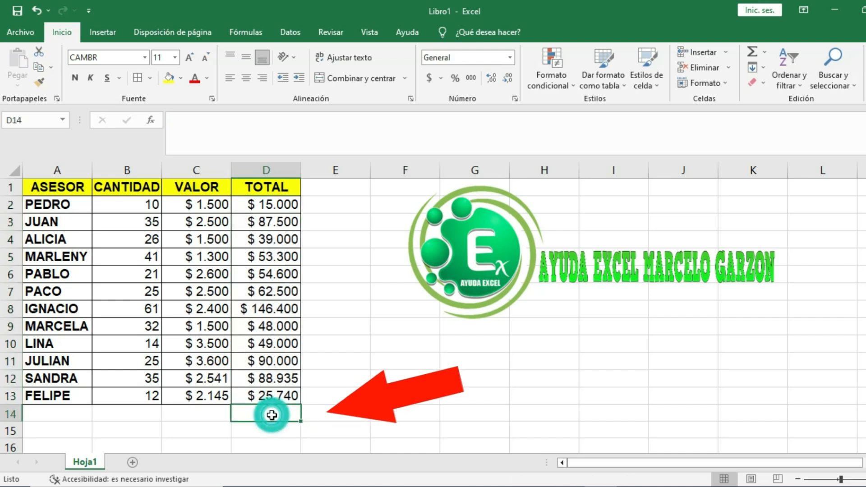
{"action": "left_click", "coordinate": [169, 83]}
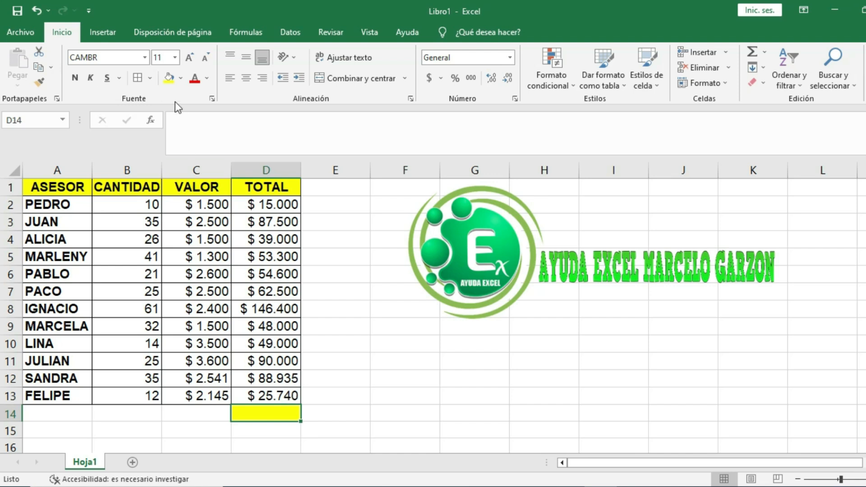
{"action": "left_click", "coordinate": [150, 81]}
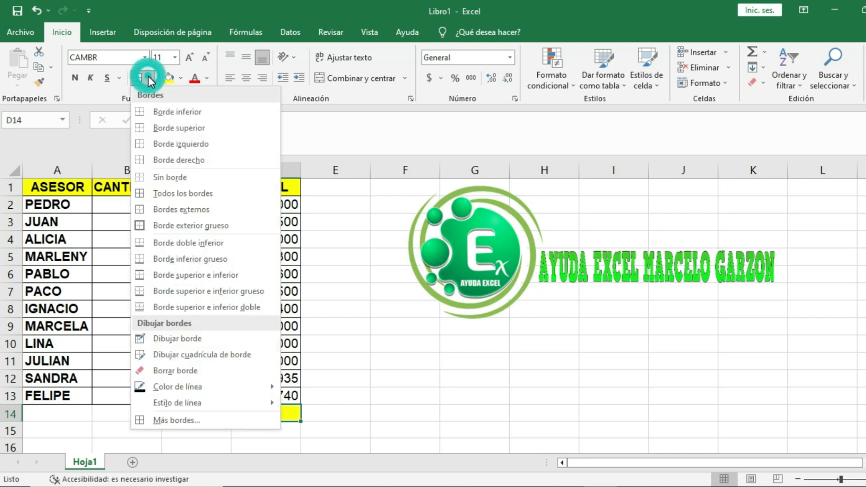
{"action": "left_click", "coordinate": [166, 192]}
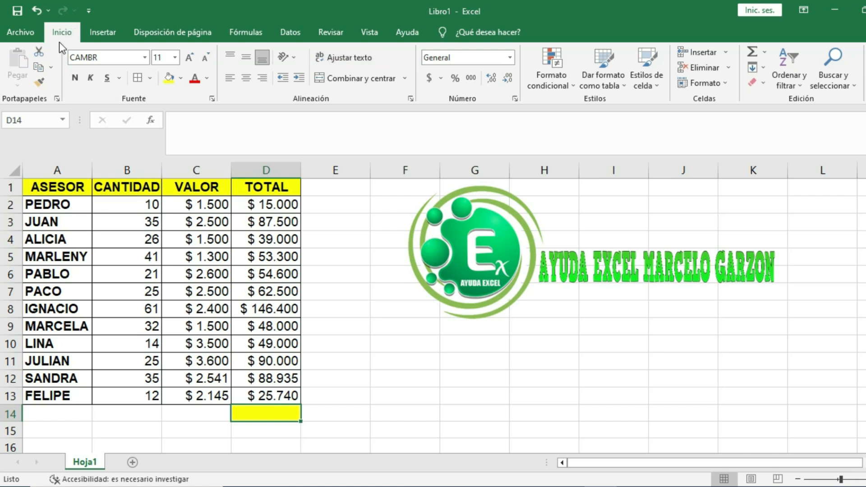
Step: Add up the TOTAL column in D14 using AutoSum with the formula =SUMA(D2:D13)
{"action": "left_click", "coordinate": [752, 52]}
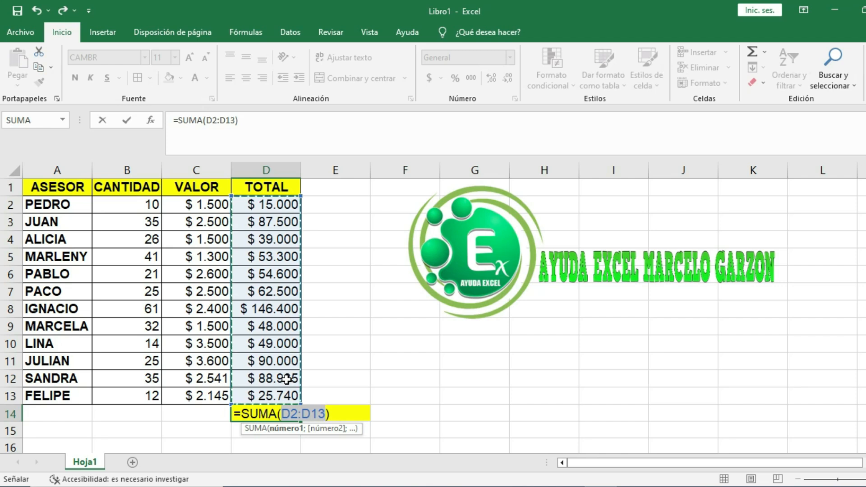
{"action": "key", "text": "Return"}
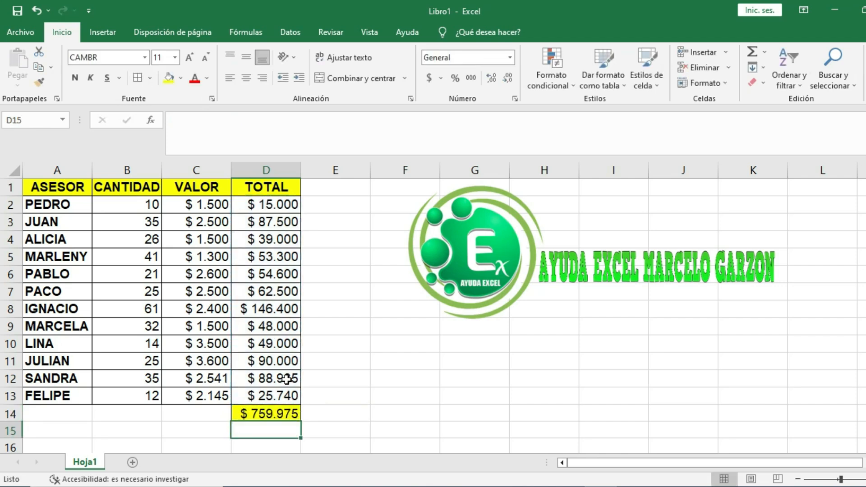
{"action": "left_click_drag", "start_coordinate": [287, 203], "coordinate": [288, 397]}
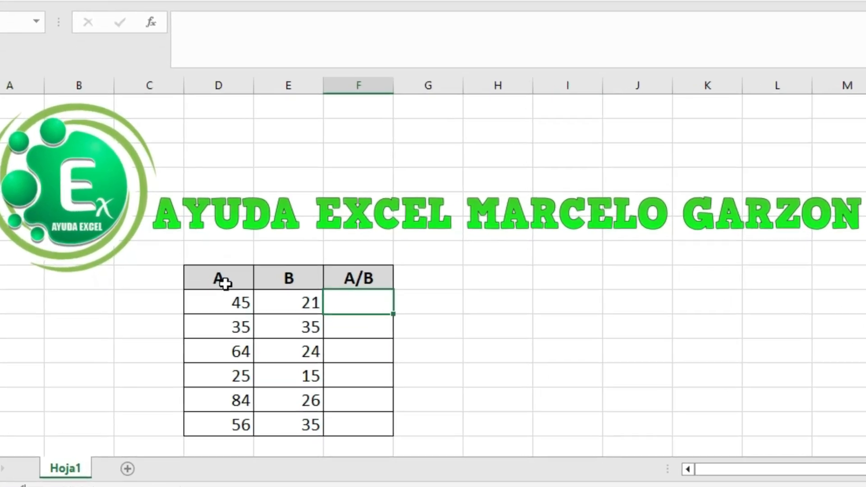
{"action": "left_click_drag", "start_coordinate": [216, 294], "coordinate": [226, 437]}
{"action": "left_click_drag", "start_coordinate": [307, 258], "coordinate": [318, 423]}
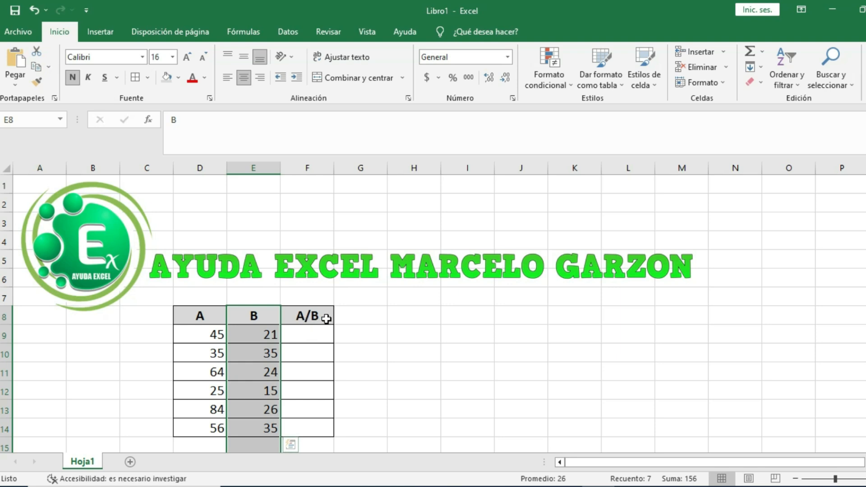
Step: Calculate the first A/B quotient in F9 with the formula =D9/E9
{"action": "left_click", "coordinate": [310, 338]}
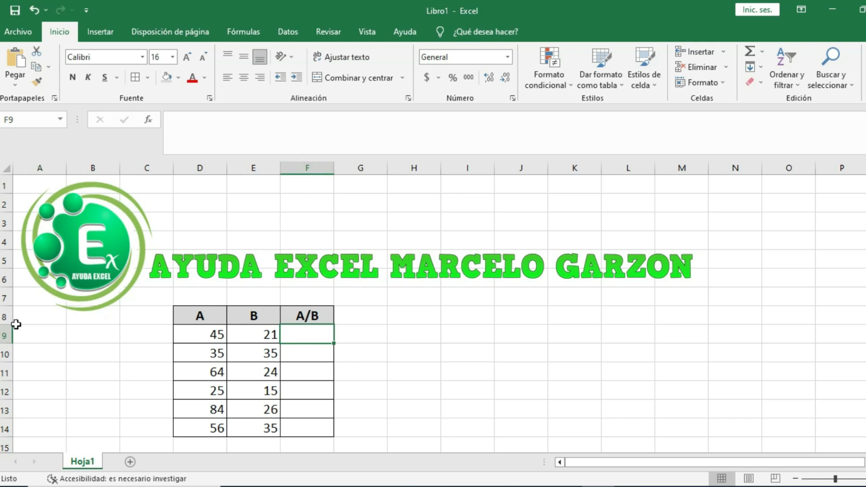
{"action": "left_click", "coordinate": [26, 118]}
{"action": "left_click", "coordinate": [305, 337]}
{"action": "type", "text": "="}
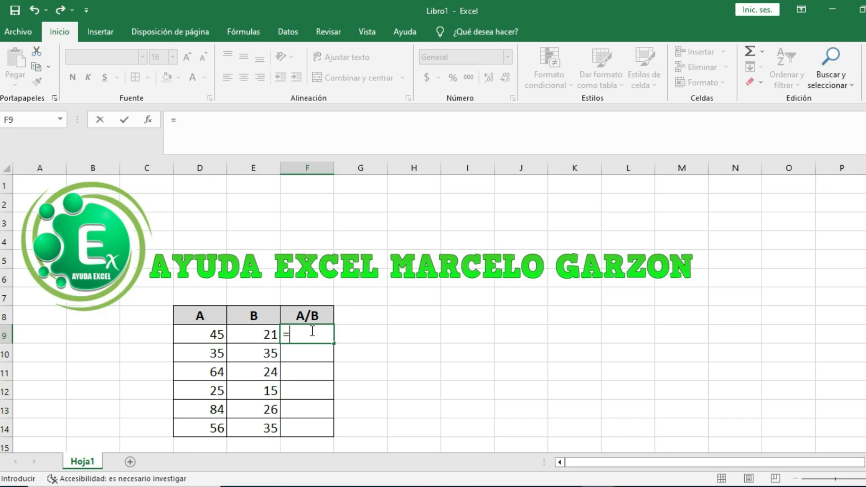
{"action": "left_click", "coordinate": [204, 337]}
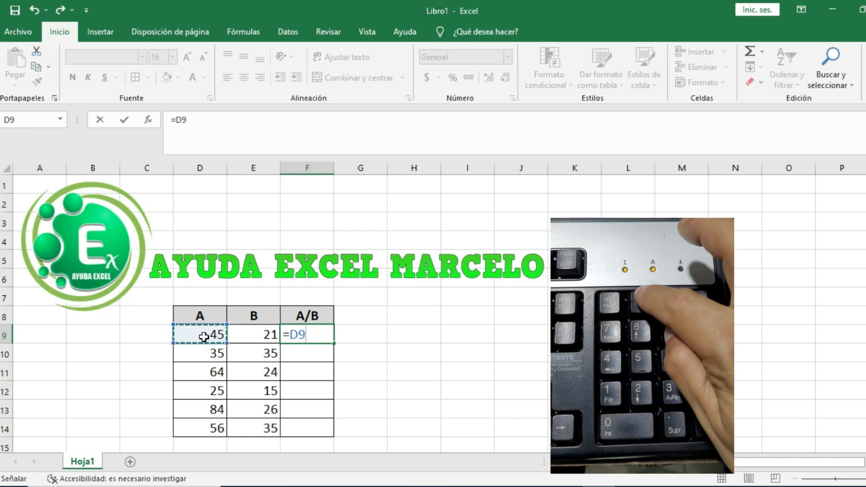
{"action": "type", "text": "/"}
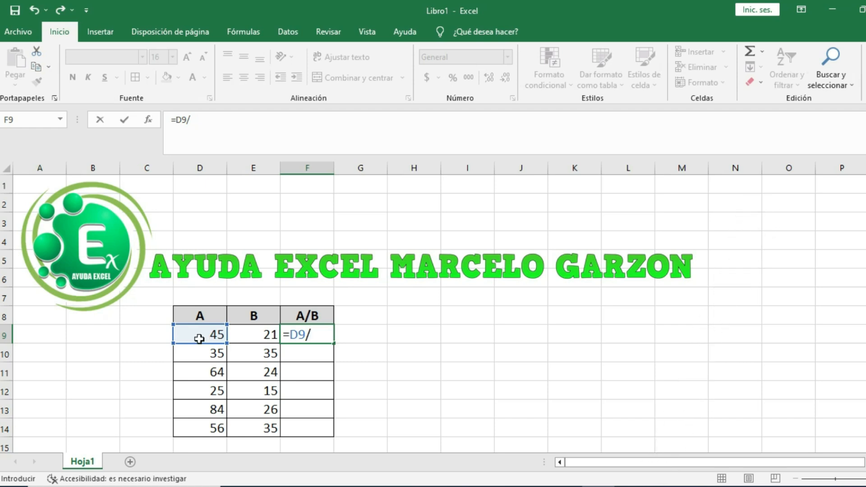
{"action": "left_click", "coordinate": [262, 337]}
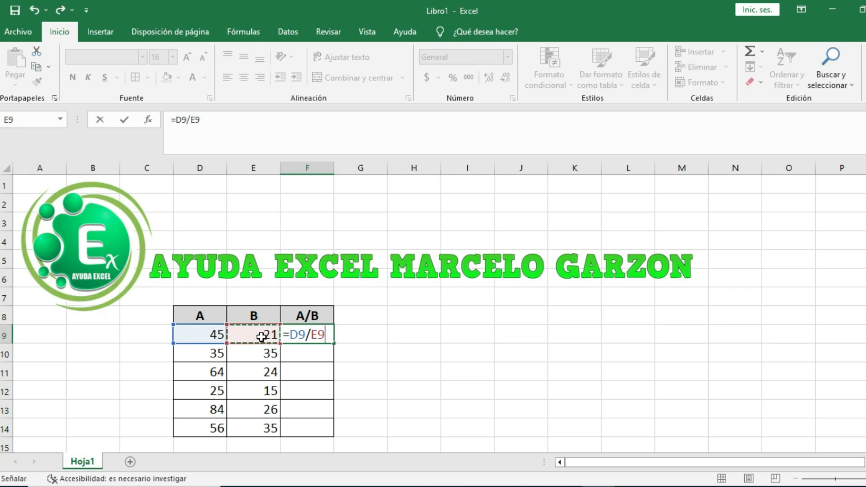
{"action": "key", "text": "Return"}
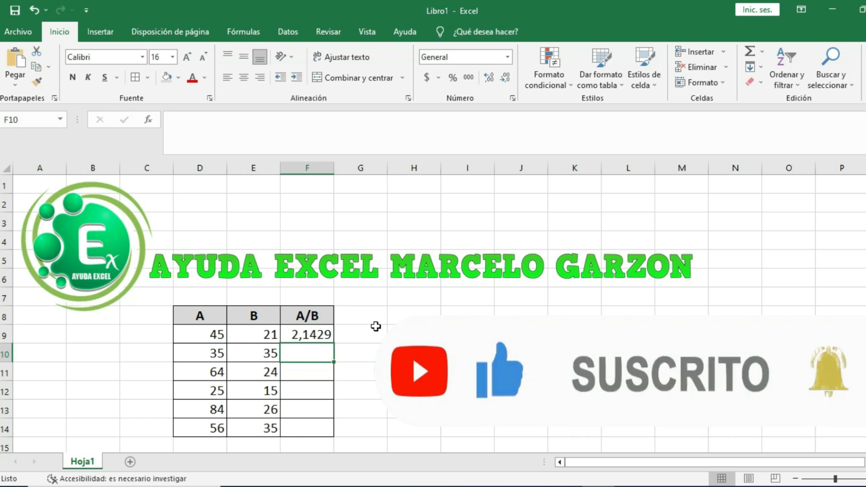
Step: Try the second row's division in F10 with the formula =D10/E10, and clear that cell
{"action": "type", "text": "="}
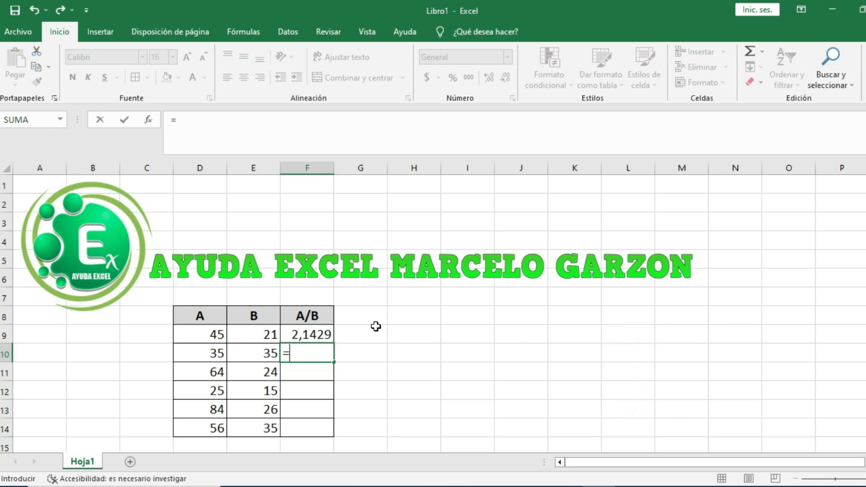
{"action": "left_click", "coordinate": [209, 356]}
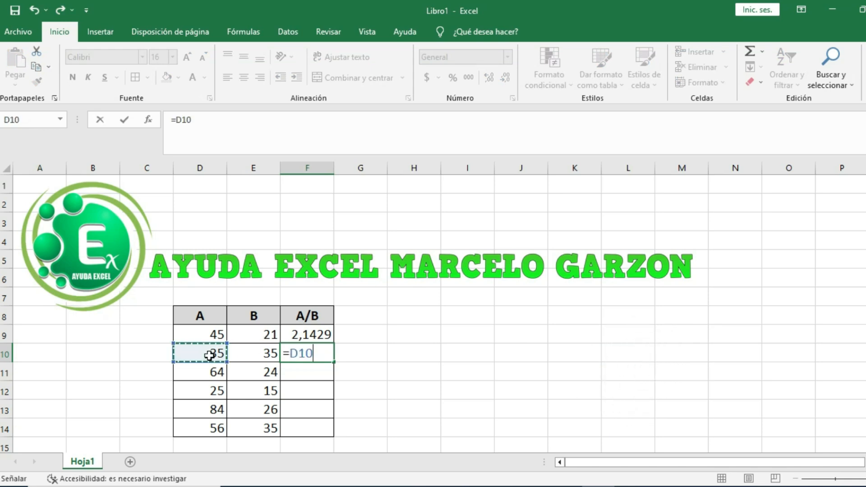
{"action": "type", "text": "/"}
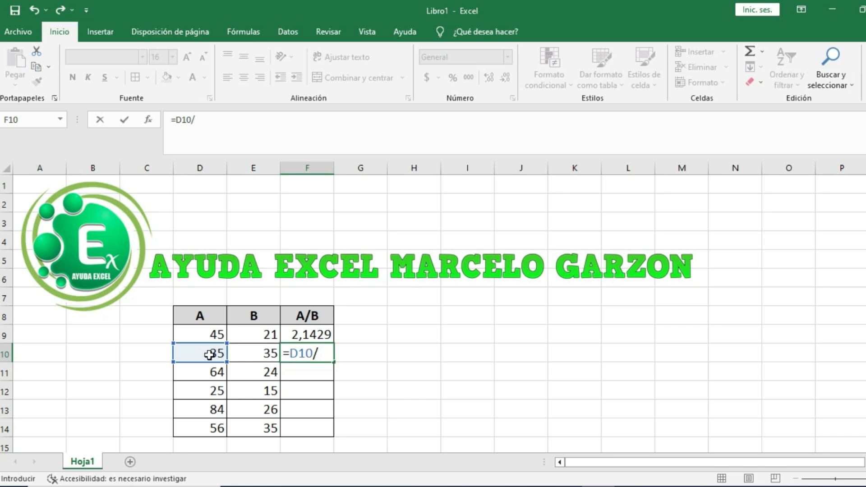
{"action": "left_click", "coordinate": [265, 356]}
{"action": "key", "text": "Return"}
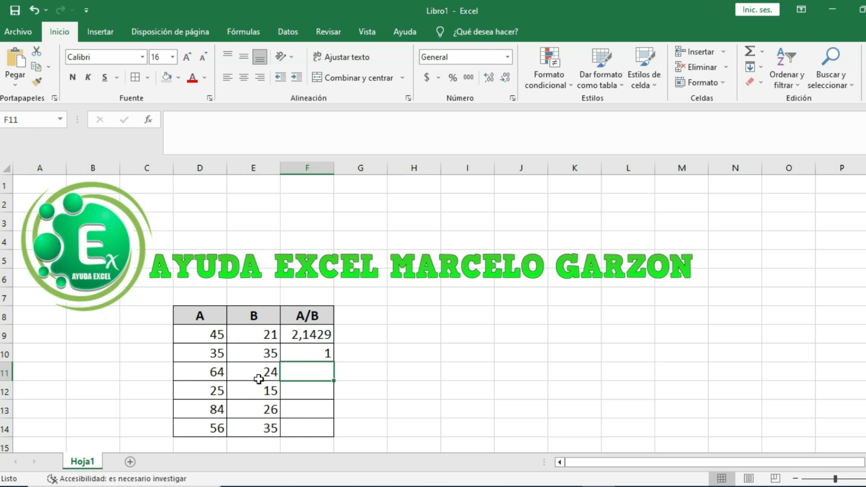
{"action": "key", "text": "Up"}
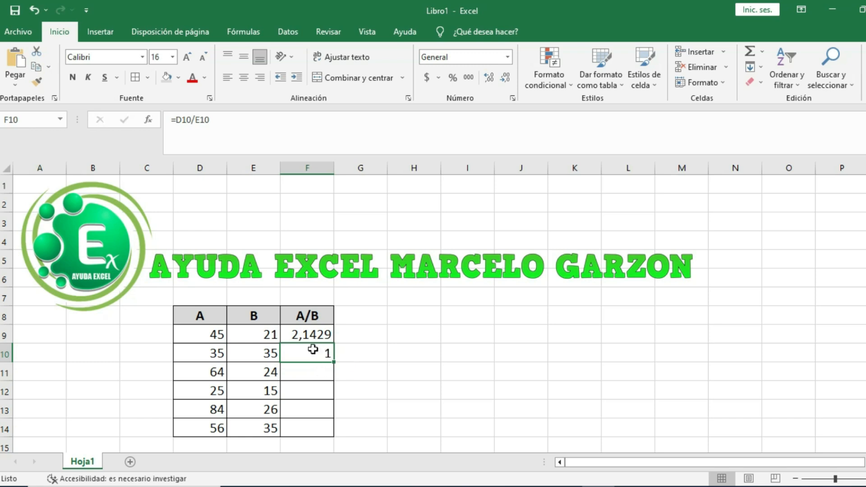
{"action": "key", "text": "Delete"}
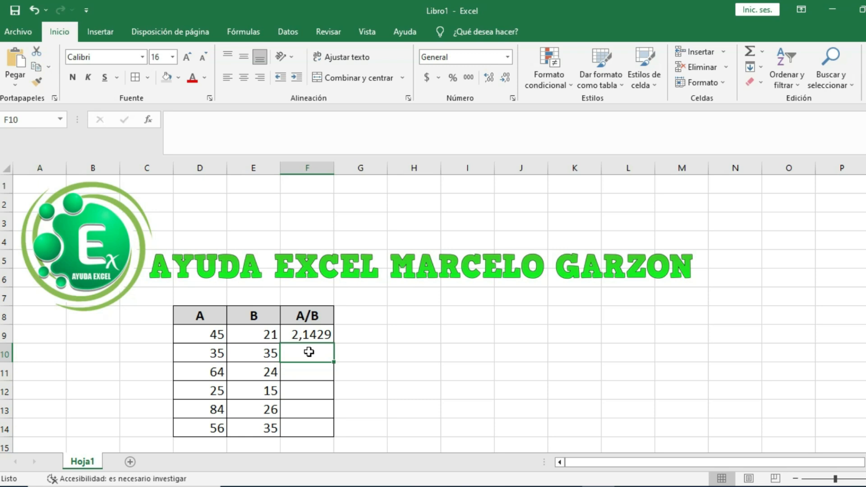
Step: Fill the division formula from F9 down through F14 to complete the A/B column
{"action": "left_click", "coordinate": [320, 332]}
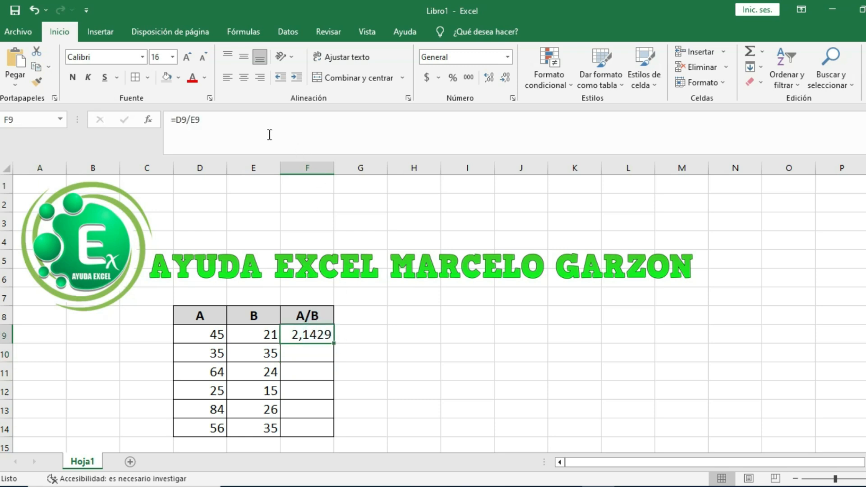
{"action": "left_click", "coordinate": [228, 116]}
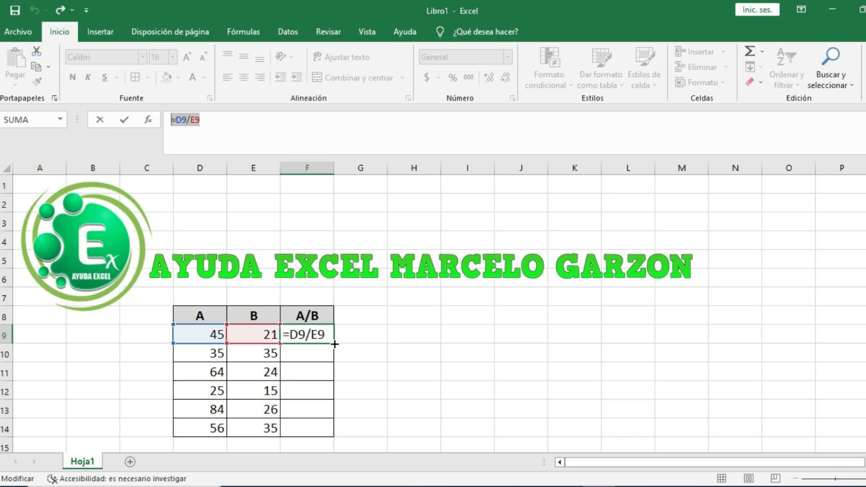
{"action": "key", "text": "ctrl+Return"}
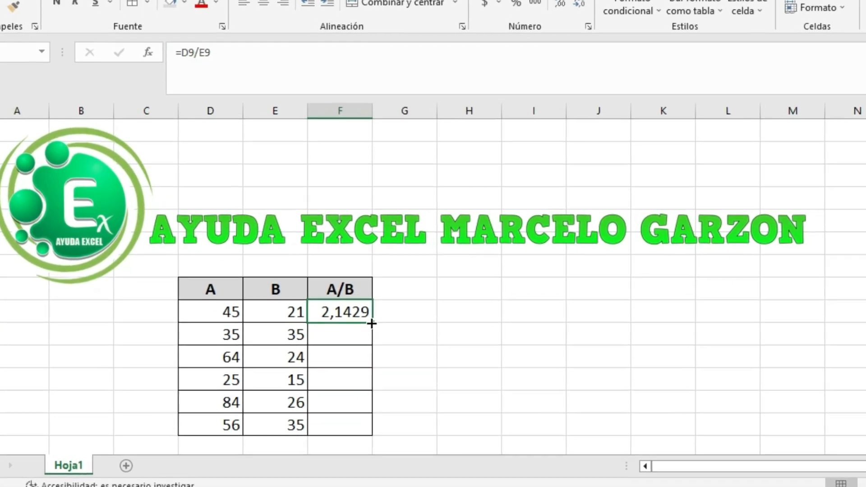
{"action": "left_click_drag", "start_coordinate": [361, 329], "coordinate": [361, 350]}
{"action": "left_click_drag", "start_coordinate": [410, 337], "coordinate": [403, 427]}
{"action": "left_click_drag", "start_coordinate": [481, 423], "coordinate": [480, 427]}
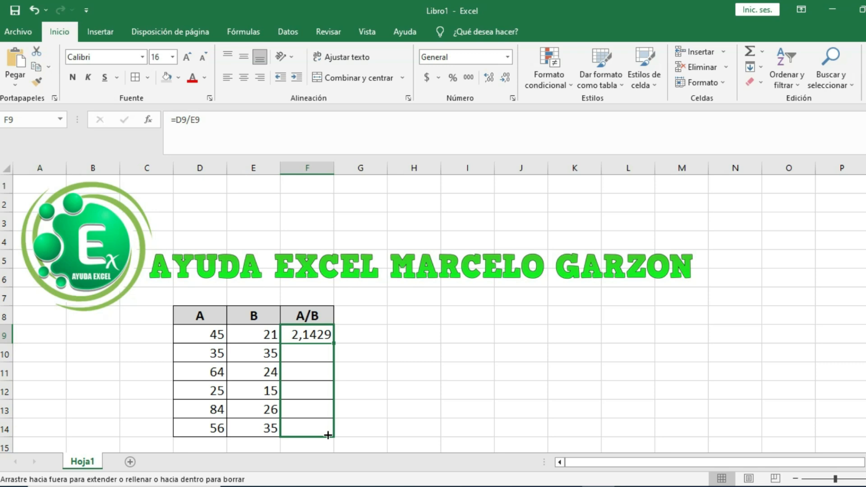
{"action": "left_click_drag", "start_coordinate": [328, 435], "coordinate": [328, 434]}
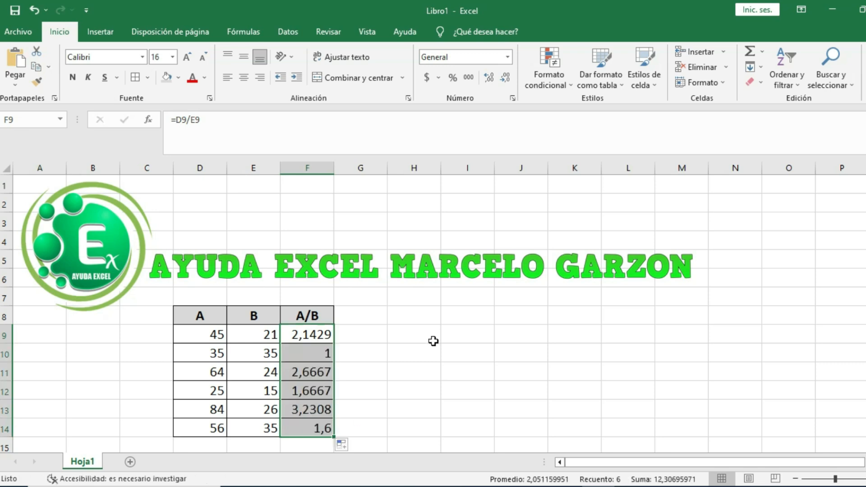
Step: Check the filled division formulas in cells F10 through F14 one by one
{"action": "left_click", "coordinate": [301, 354]}
{"action": "left_click", "coordinate": [300, 373]}
{"action": "left_click", "coordinate": [307, 391]}
{"action": "left_click", "coordinate": [308, 411]}
{"action": "left_click", "coordinate": [309, 429]}
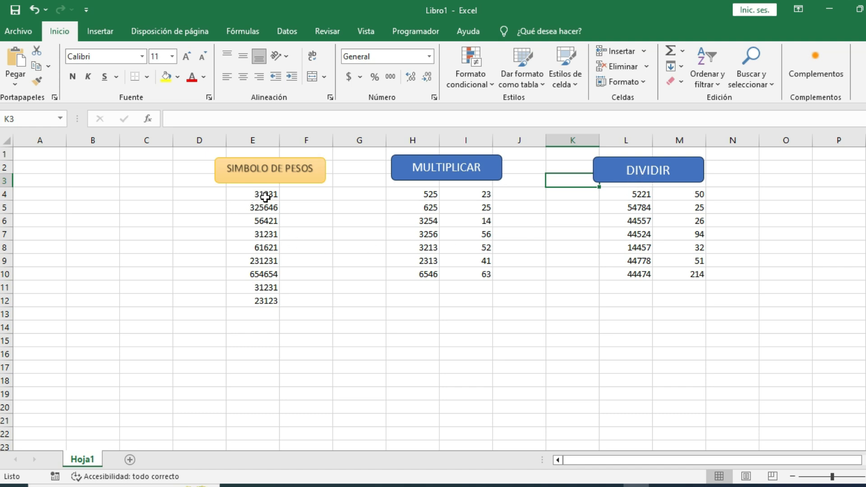
Step: Give the SIMBOLO DE PESOS values in E4:E12 all borders and a light blue fill
{"action": "left_click_drag", "start_coordinate": [265, 197], "coordinate": [260, 301]}
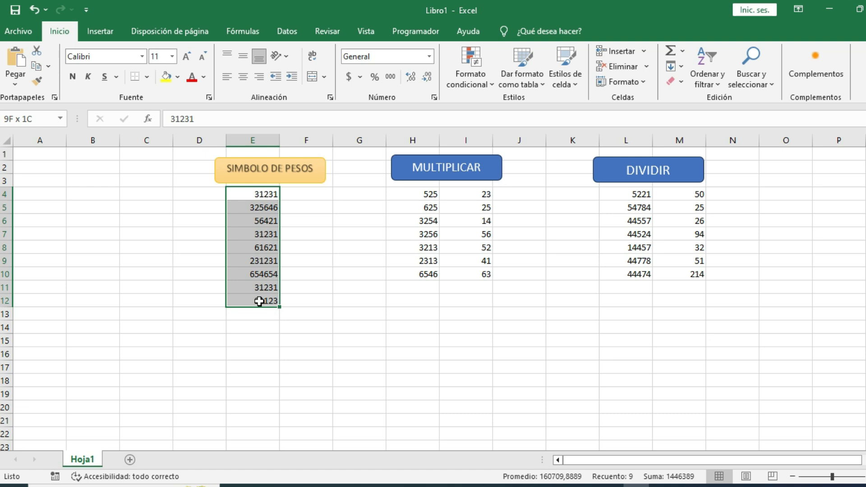
{"action": "left_click_drag", "start_coordinate": [259, 301], "coordinate": [259, 302]}
{"action": "left_click", "coordinate": [147, 77]}
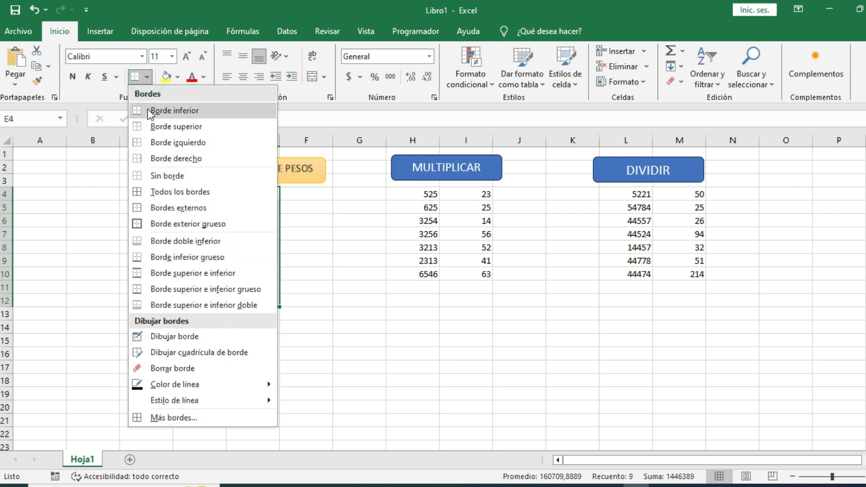
{"action": "left_click", "coordinate": [159, 193]}
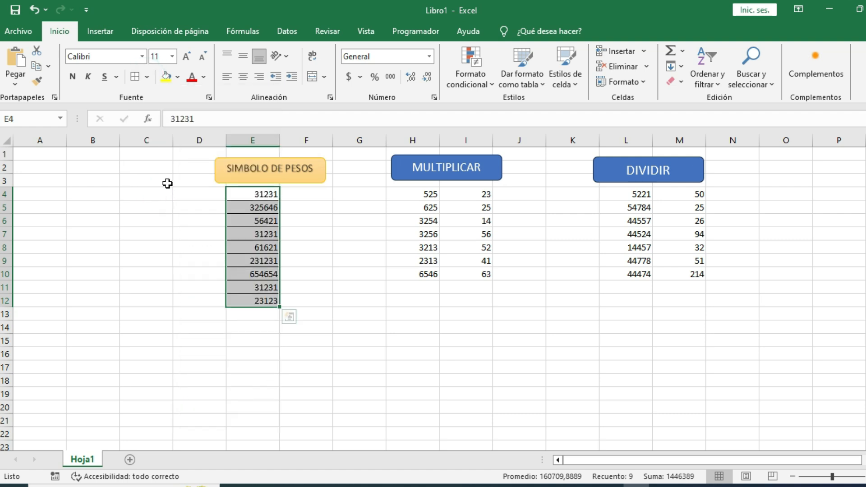
{"action": "left_click", "coordinate": [178, 77]}
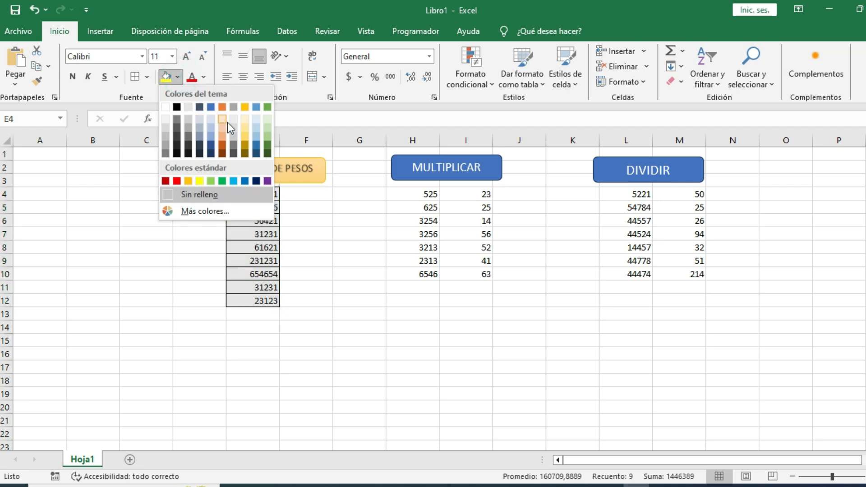
{"action": "left_click", "coordinate": [213, 120]}
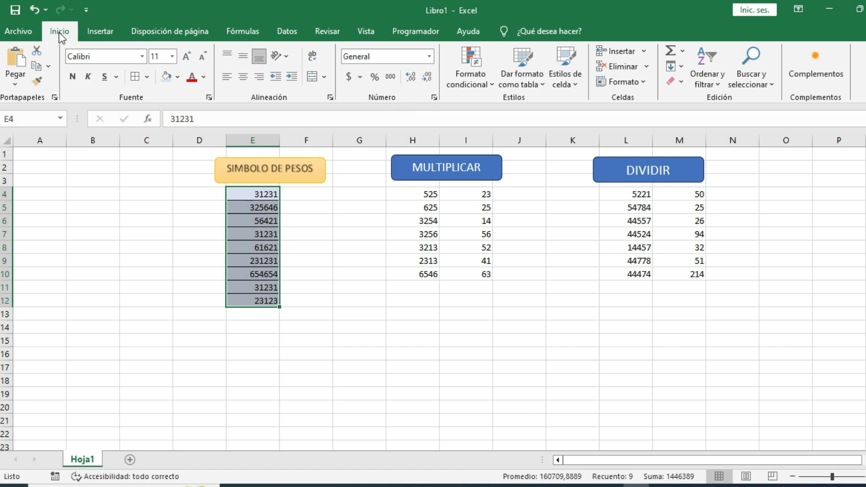
Step: Format E4:E12 as Moneda with 0 decimal places and the $ symbol
{"action": "left_click", "coordinate": [434, 97]}
{"action": "left_click_drag", "start_coordinate": [107, 172], "coordinate": [473, 127]}
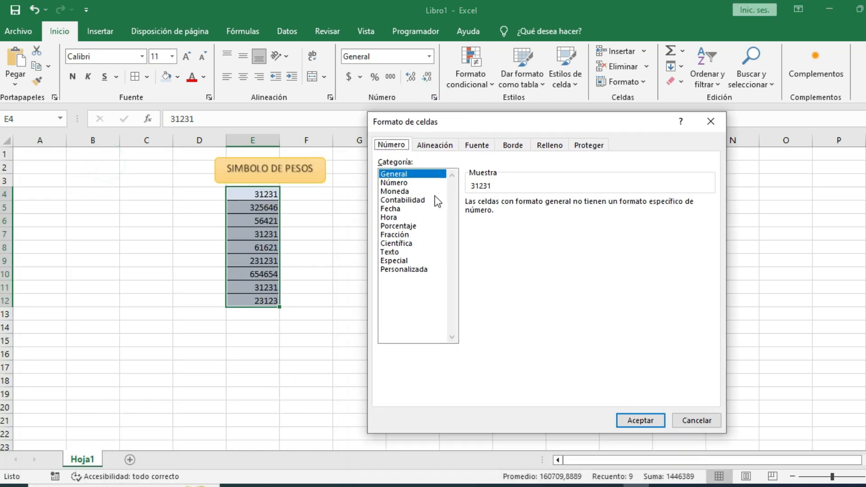
{"action": "left_click", "coordinate": [396, 191]}
{"action": "left_click", "coordinate": [577, 206]}
{"action": "left_click", "coordinate": [577, 207]}
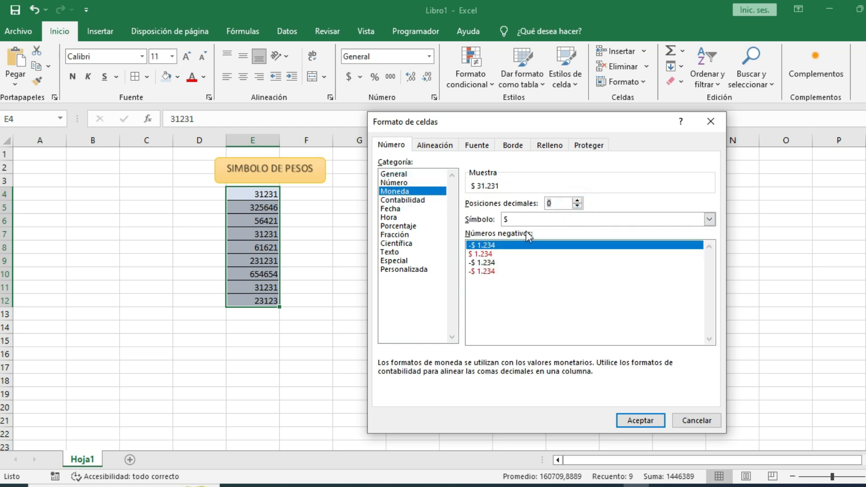
{"action": "left_click", "coordinate": [709, 220]}
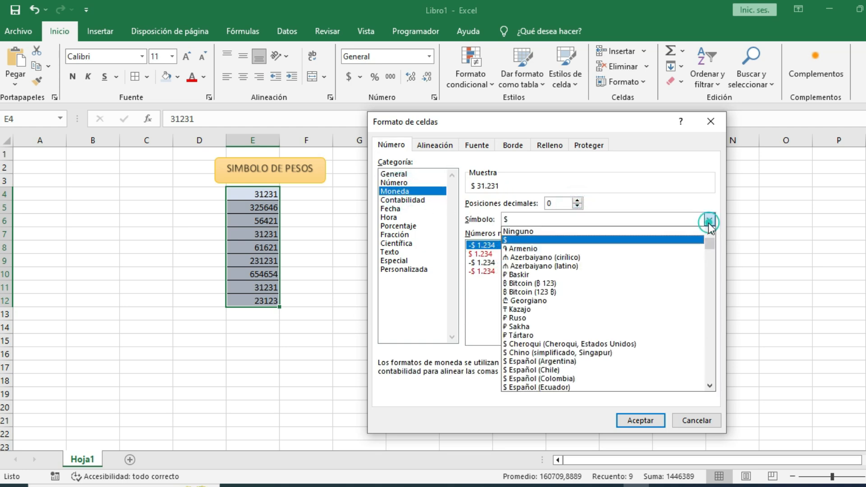
{"action": "left_click", "coordinate": [515, 243]}
{"action": "left_click", "coordinate": [644, 420]}
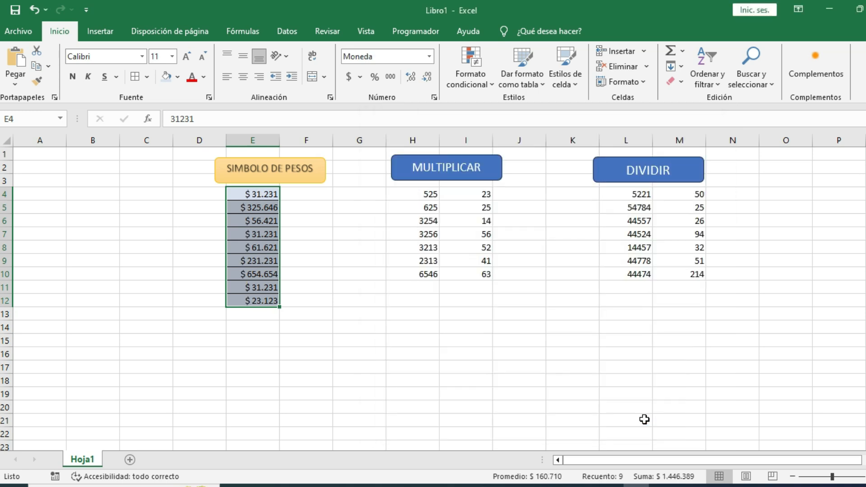
{"action": "left_click", "coordinate": [314, 285]}
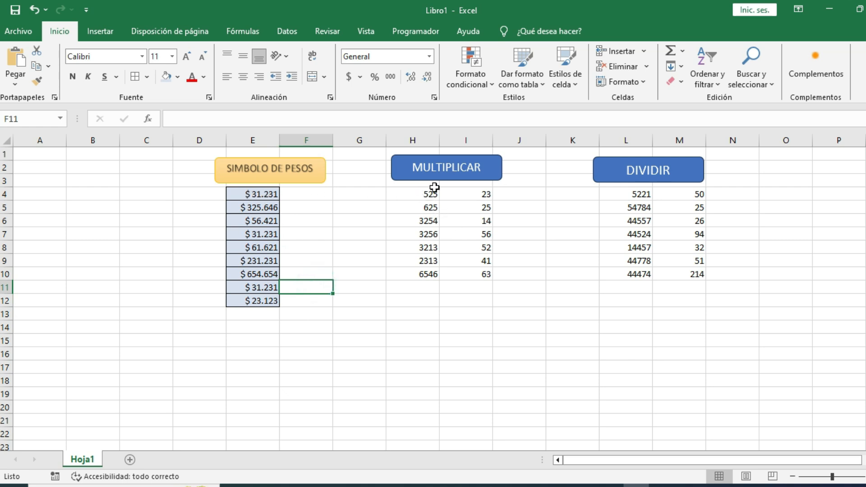
Step: Copy the currency cell formatting of E4 onto the MULTIPLICAR values in H4:H10 and the DIVIDIR values in L4:L10
{"action": "left_click", "coordinate": [253, 195]}
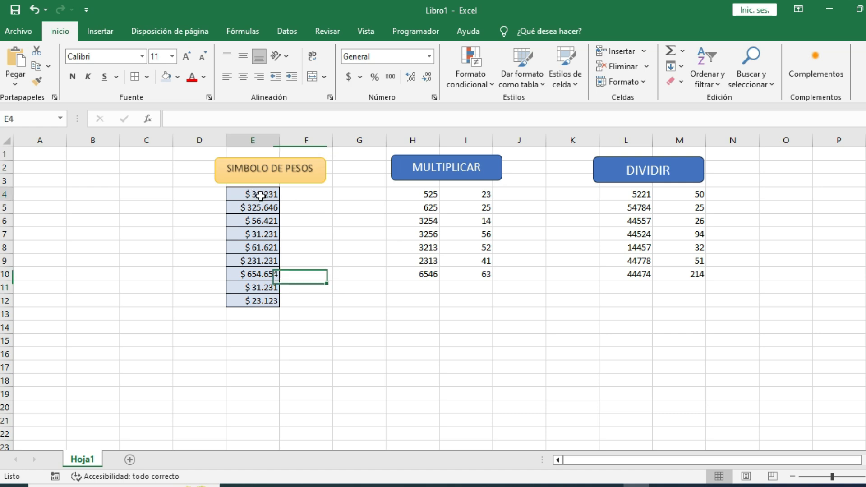
{"action": "right_click", "coordinate": [261, 197]}
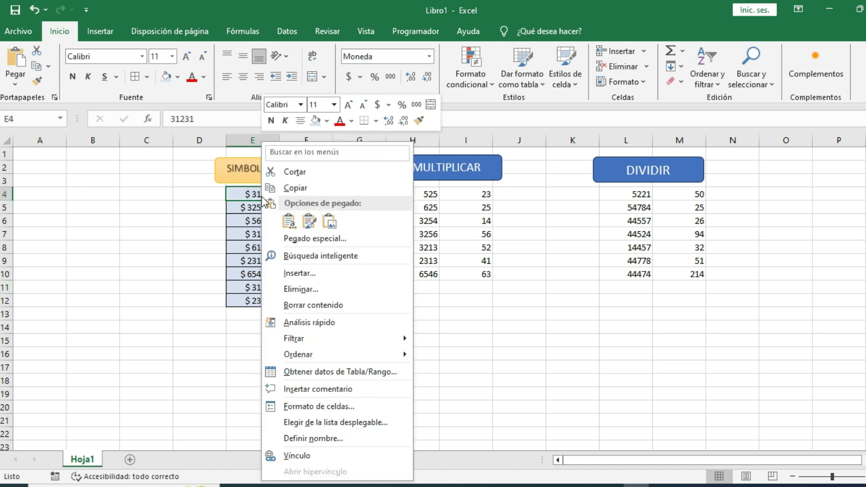
{"action": "left_click", "coordinate": [292, 189]}
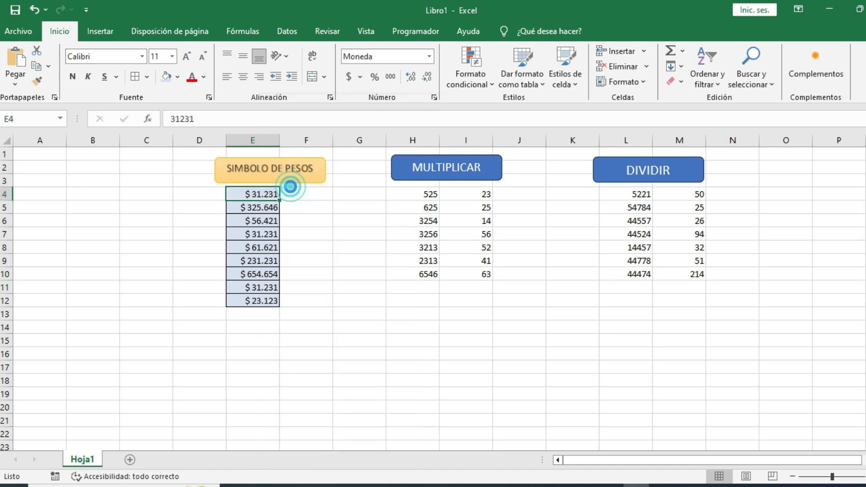
{"action": "left_click_drag", "start_coordinate": [424, 195], "coordinate": [431, 274]}
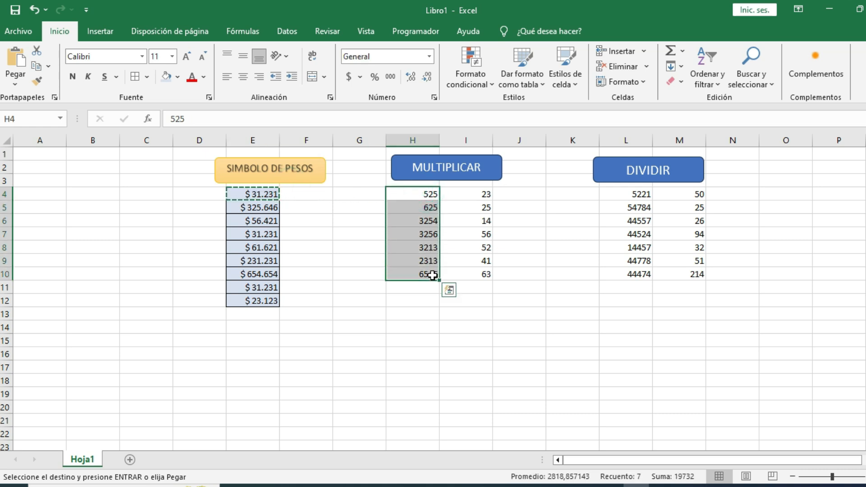
{"action": "right_click", "coordinate": [409, 217]}
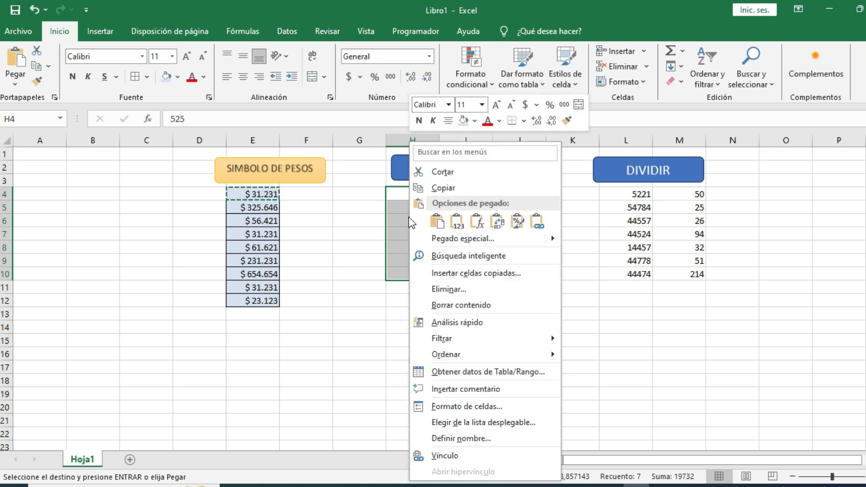
{"action": "left_click", "coordinate": [539, 221]}
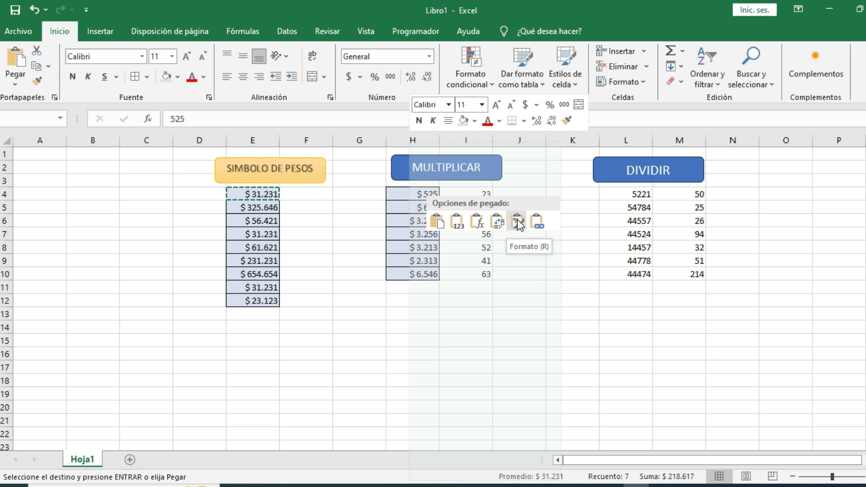
{"action": "left_click", "coordinate": [517, 221]}
{"action": "left_click_drag", "start_coordinate": [618, 194], "coordinate": [633, 270]}
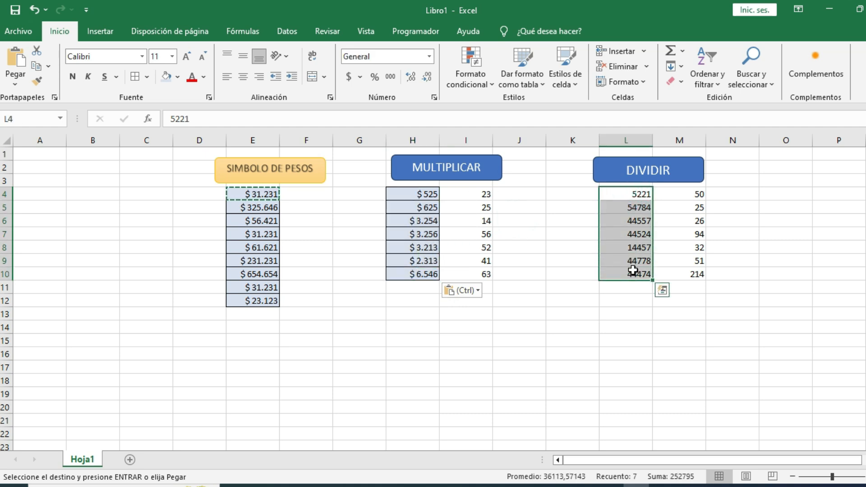
{"action": "right_click", "coordinate": [633, 270]}
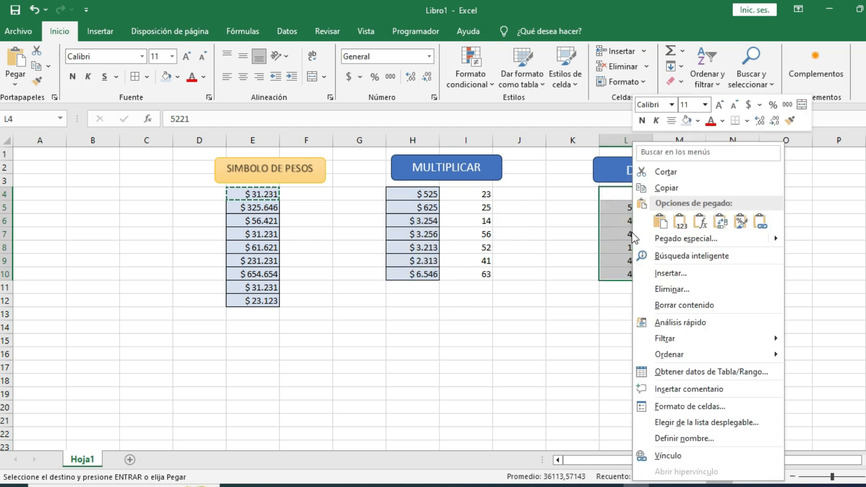
{"action": "left_click", "coordinate": [740, 222]}
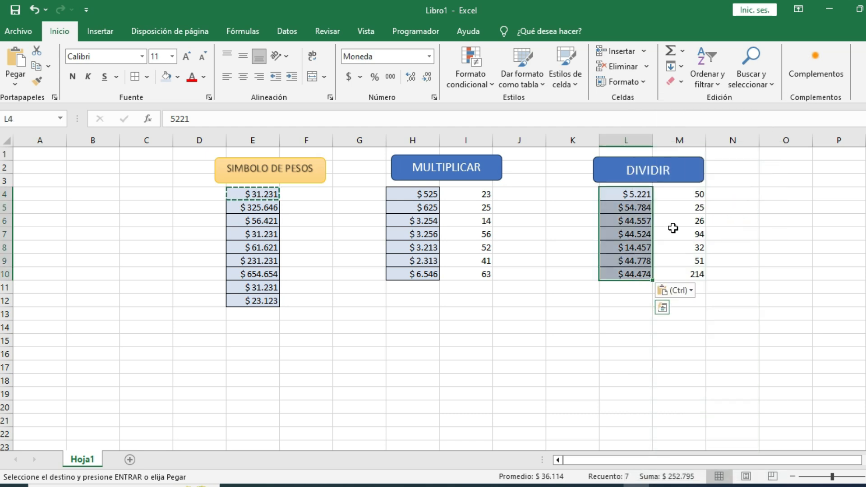
Step: Change the fill of H4:H10 to light gold and the fill of L4:L10 to light green
{"action": "left_click_drag", "start_coordinate": [421, 194], "coordinate": [418, 272]}
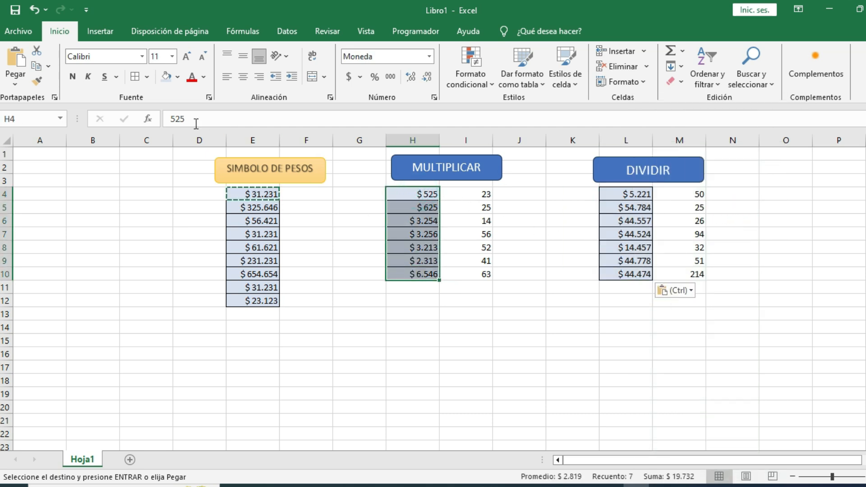
{"action": "left_click", "coordinate": [176, 77]}
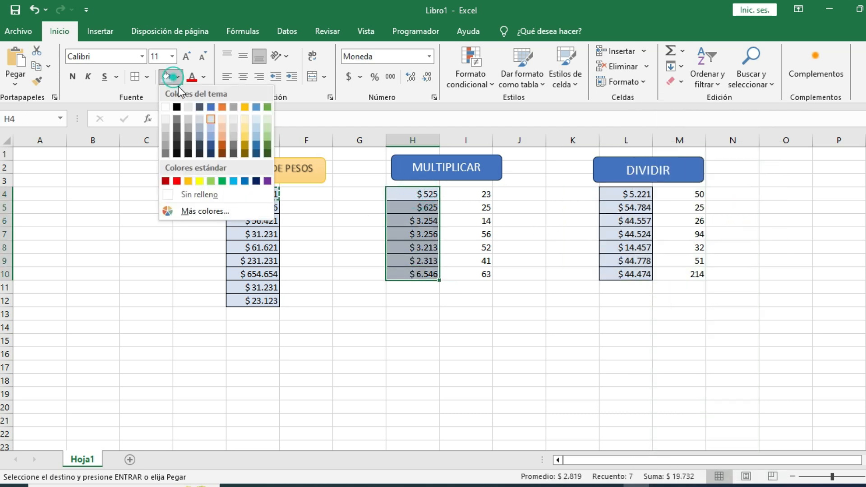
{"action": "left_click", "coordinate": [244, 119]}
{"action": "left_click_drag", "start_coordinate": [622, 192], "coordinate": [636, 274]}
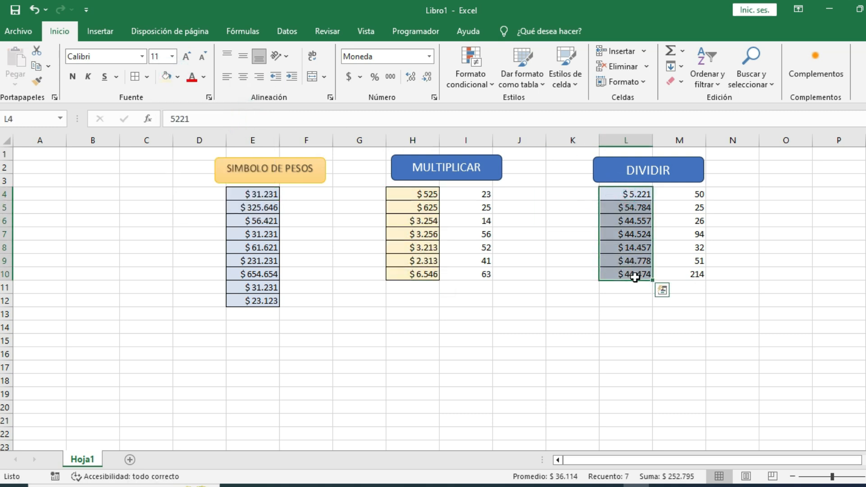
{"action": "left_click", "coordinate": [178, 77]}
{"action": "left_click", "coordinate": [266, 117]}
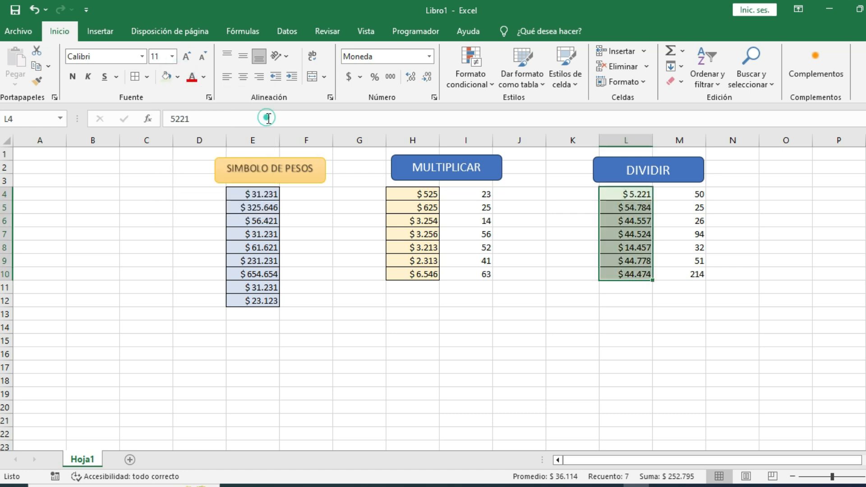
Step: Apply all borders to the second-column values in I4:I10 and M4:M10
{"action": "left_click", "coordinate": [466, 196]}
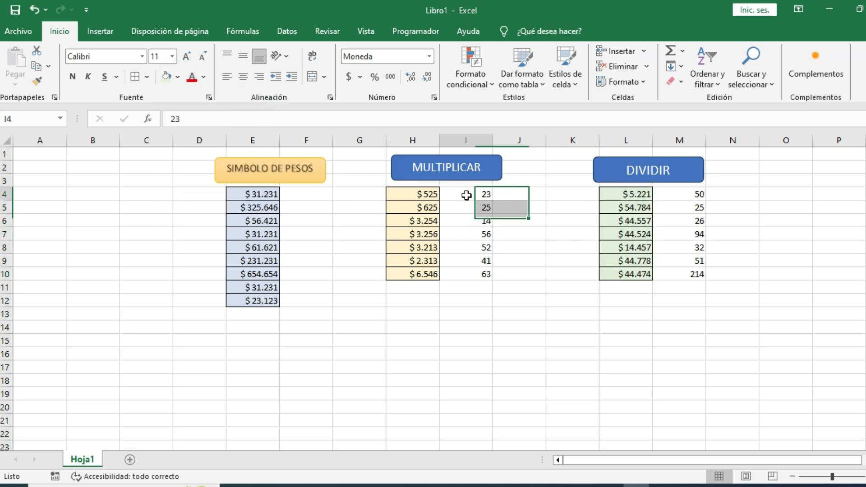
{"action": "left_click_drag", "start_coordinate": [466, 195], "coordinate": [474, 274]}
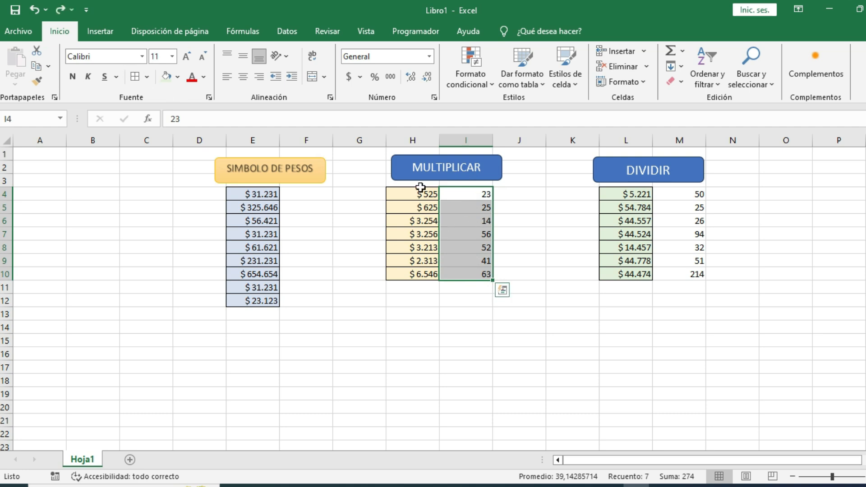
{"action": "left_click", "coordinate": [133, 78]}
{"action": "left_click_drag", "start_coordinate": [692, 193], "coordinate": [690, 247]}
{"action": "left_click_drag", "start_coordinate": [686, 194], "coordinate": [684, 272]}
{"action": "left_click", "coordinate": [135, 77]}
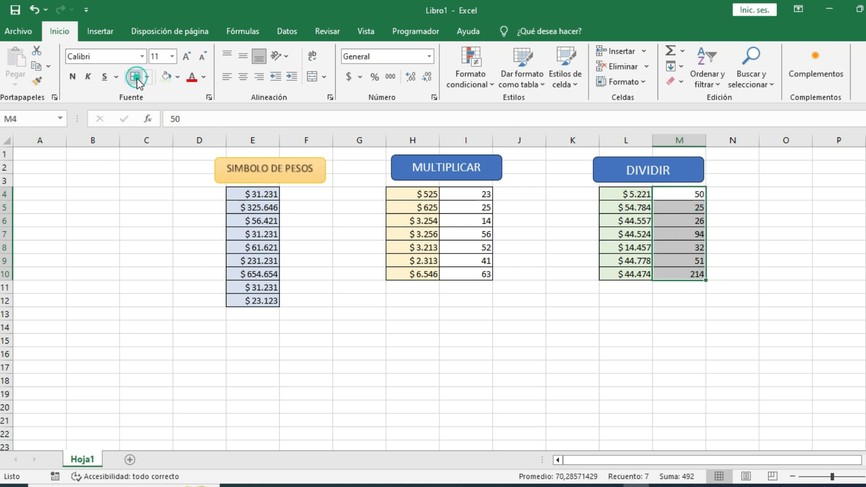
Step: Enter the formula =SUMA(H4*I4) in J4 to multiply the first MULTIPLICAR pair
{"action": "left_click", "coordinate": [517, 195]}
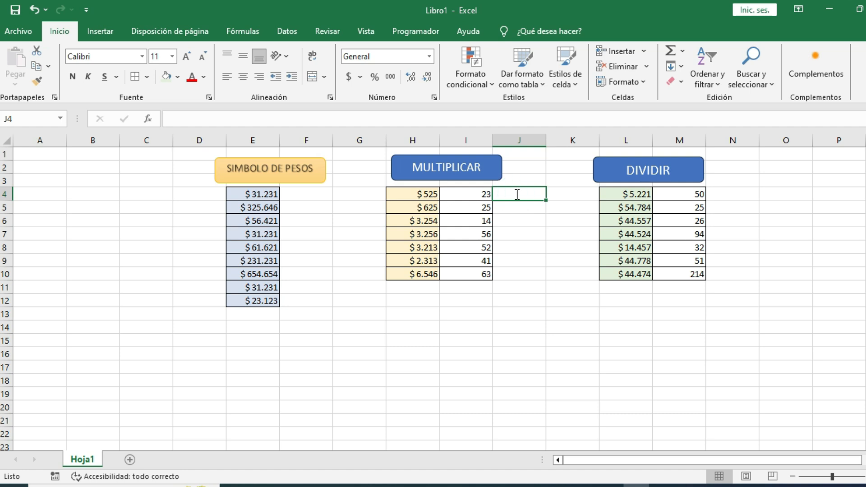
{"action": "type", "text": "="}
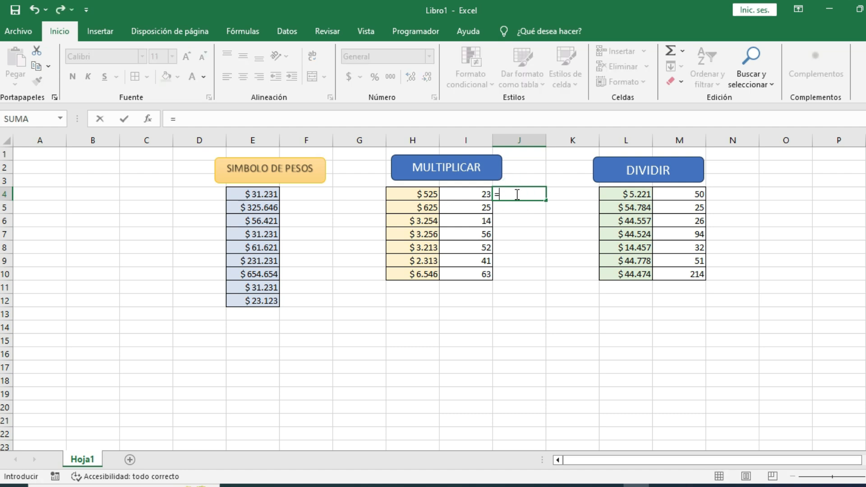
{"action": "type", "text": "SUMA"}
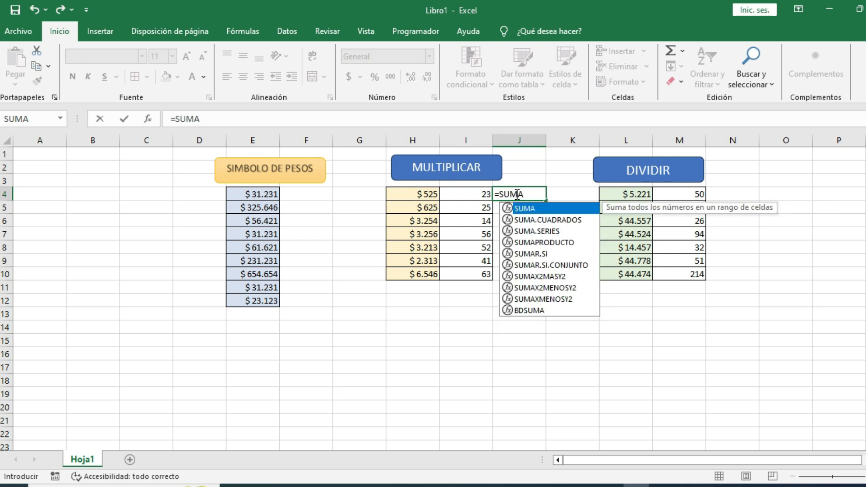
{"action": "type", "text": "("}
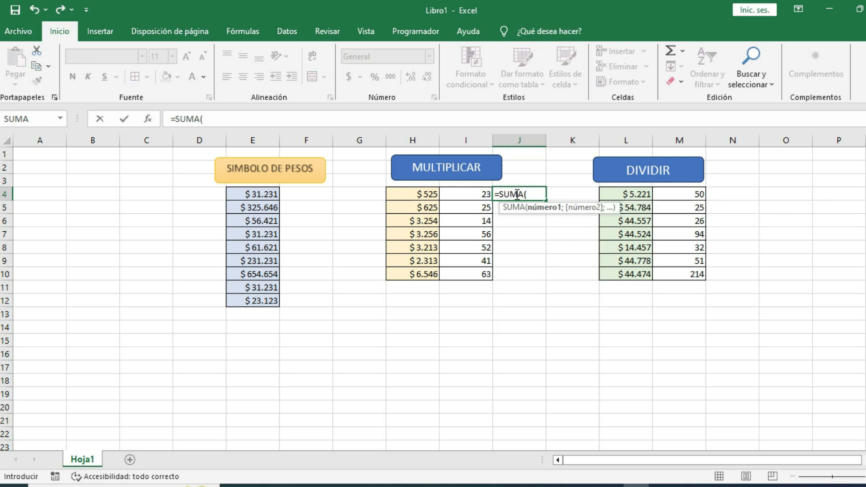
{"action": "left_click", "coordinate": [424, 194]}
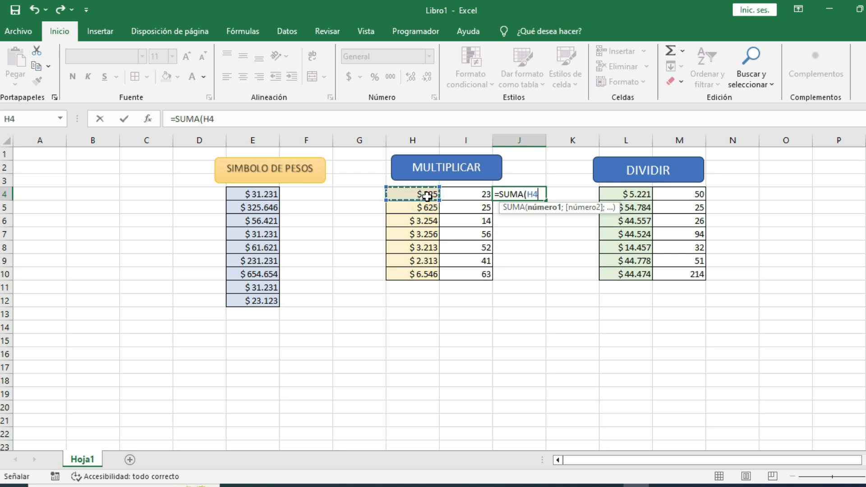
{"action": "type", "text": "*"}
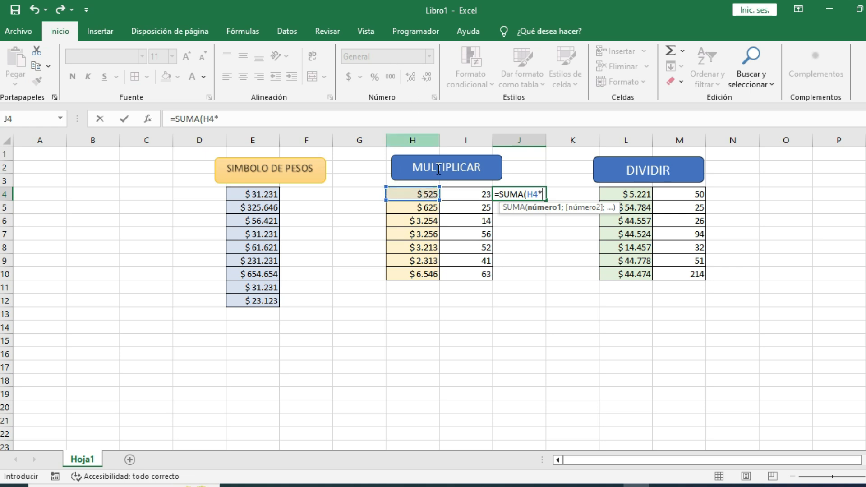
{"action": "left_click", "coordinate": [473, 195]}
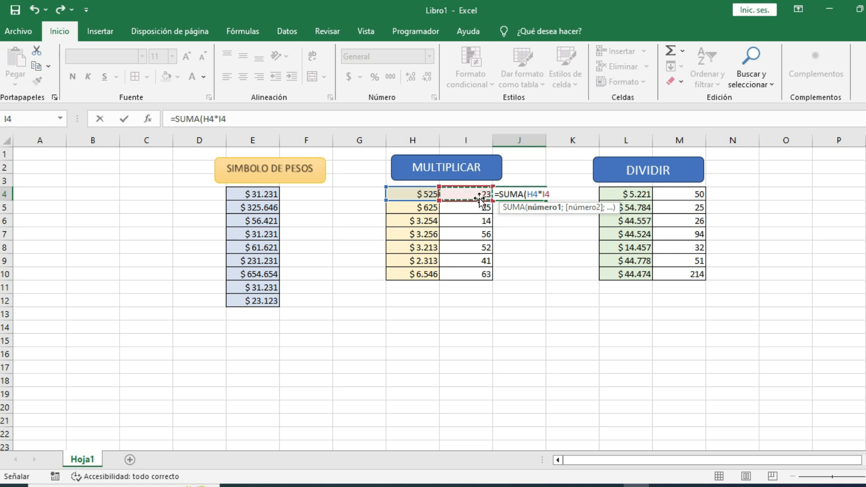
{"action": "key", "text": "Return"}
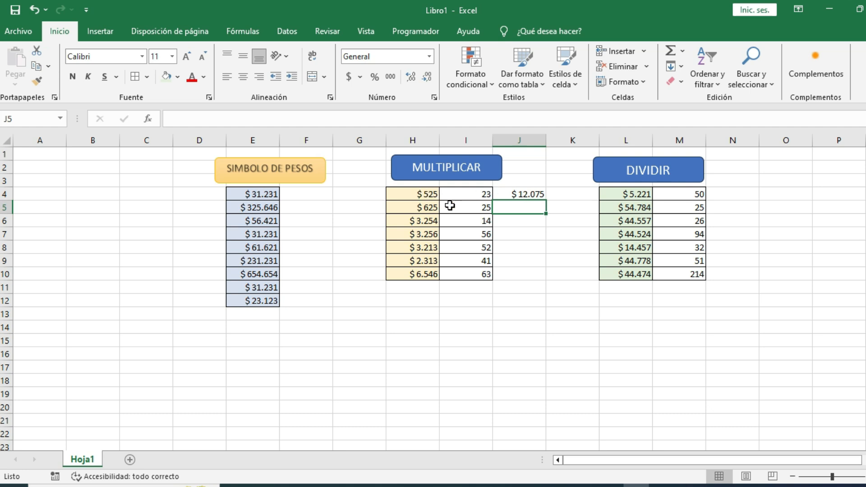
Step: Give J4 a light blue fill and fill its multiplication formula down through J10
{"action": "left_click", "coordinate": [484, 194]}
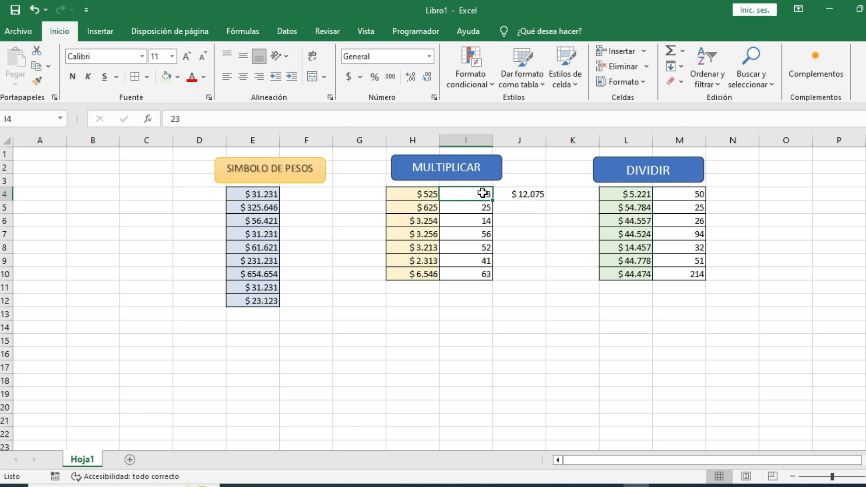
{"action": "left_click", "coordinate": [421, 198]}
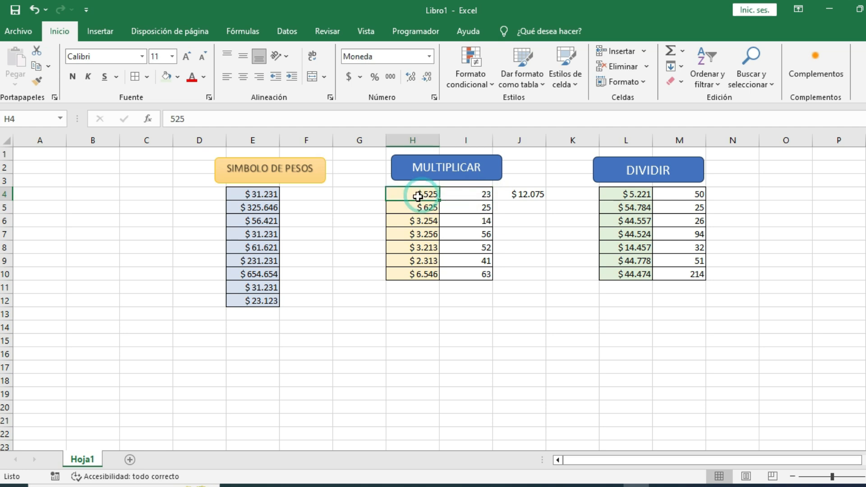
{"action": "left_click", "coordinate": [532, 196]}
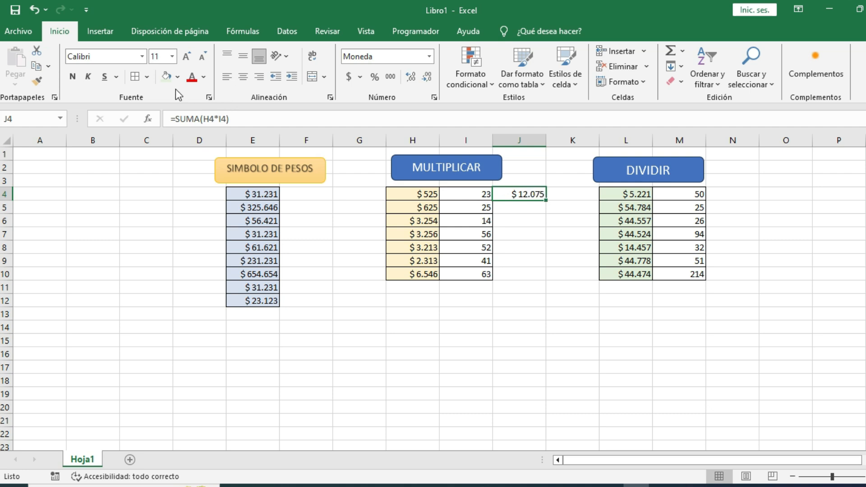
{"action": "left_click", "coordinate": [182, 75]}
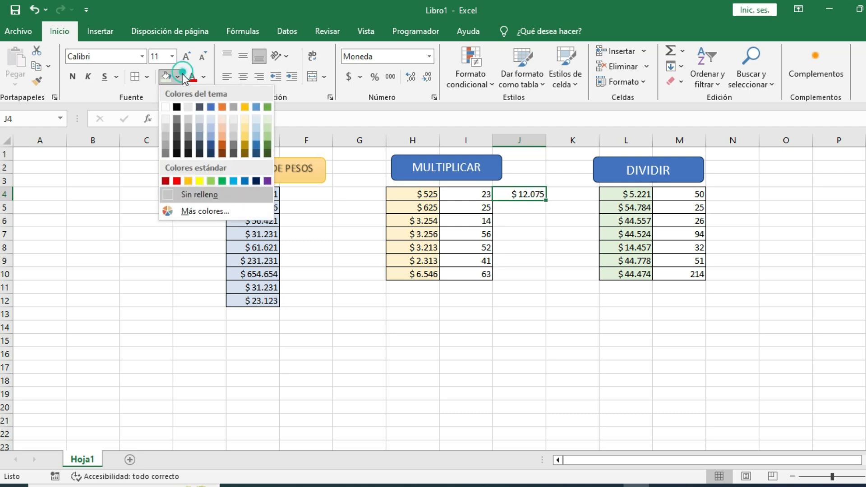
{"action": "left_click", "coordinate": [255, 119]}
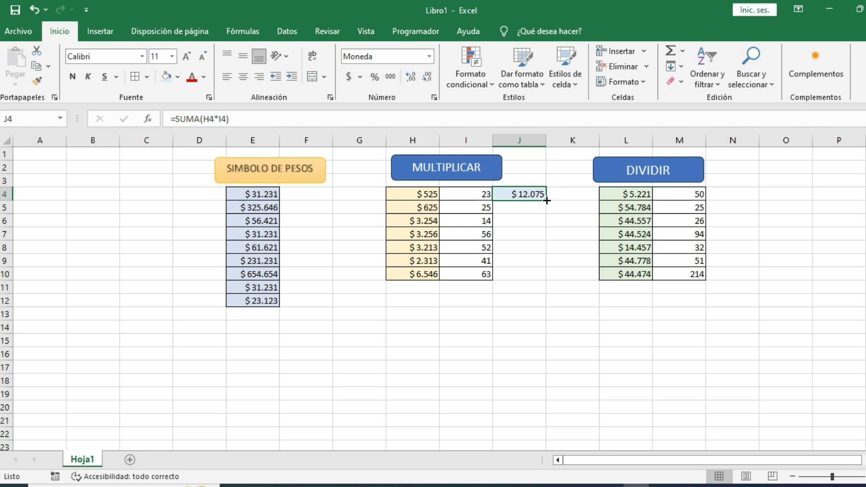
{"action": "left_click_drag", "start_coordinate": [547, 200], "coordinate": [546, 201]}
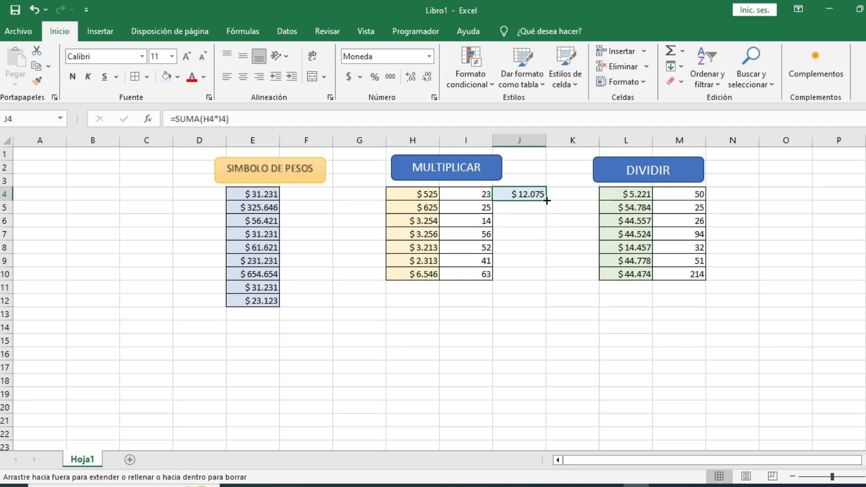
{"action": "left_click_drag", "start_coordinate": [547, 201], "coordinate": [545, 281]}
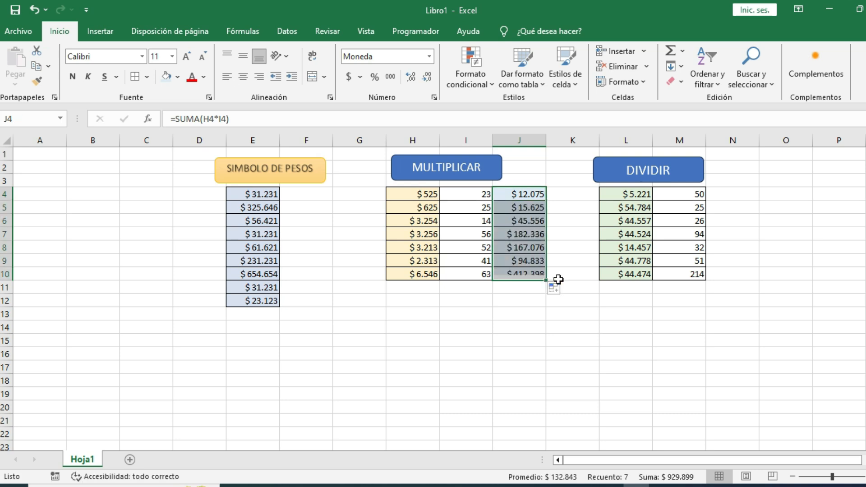
Step: Check the filled multiplication formulas in J10 and J8 and the cells they reference
{"action": "left_click", "coordinate": [518, 274]}
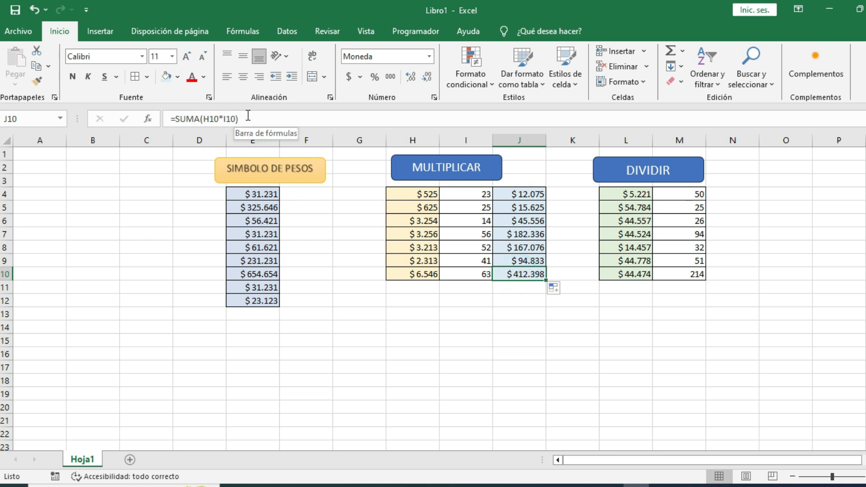
{"action": "left_click", "coordinate": [526, 248]}
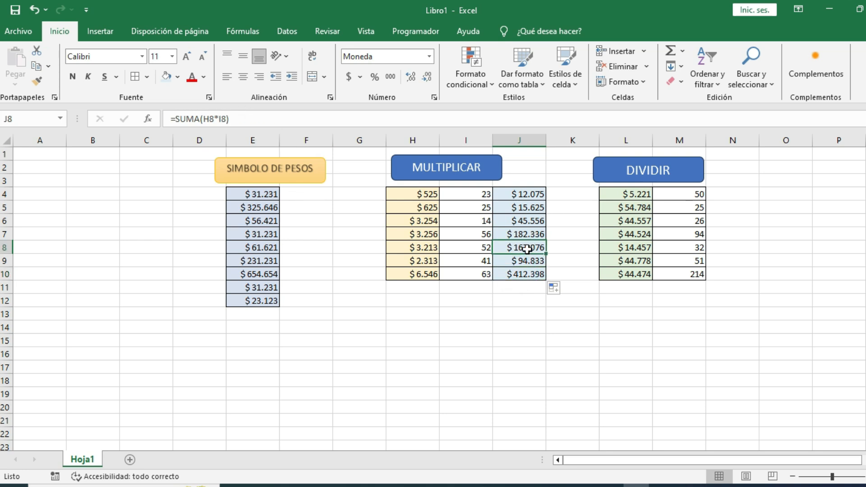
{"action": "double_click", "coordinate": [526, 248]}
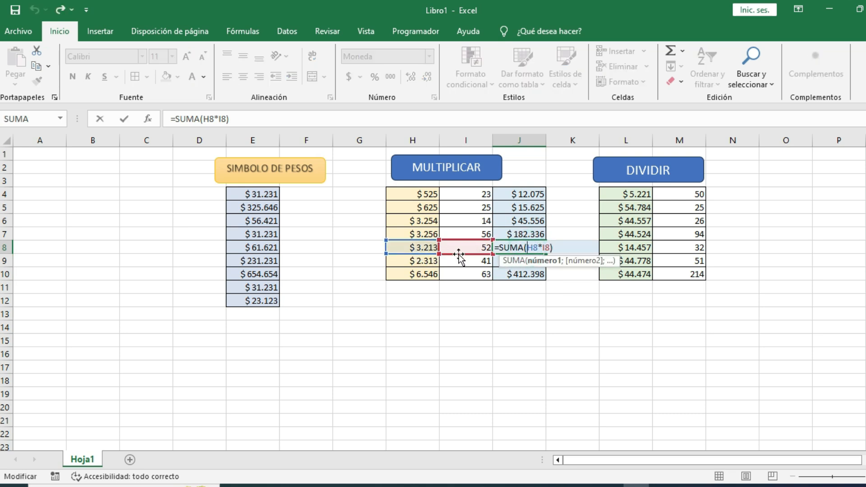
{"action": "key", "text": "Escape"}
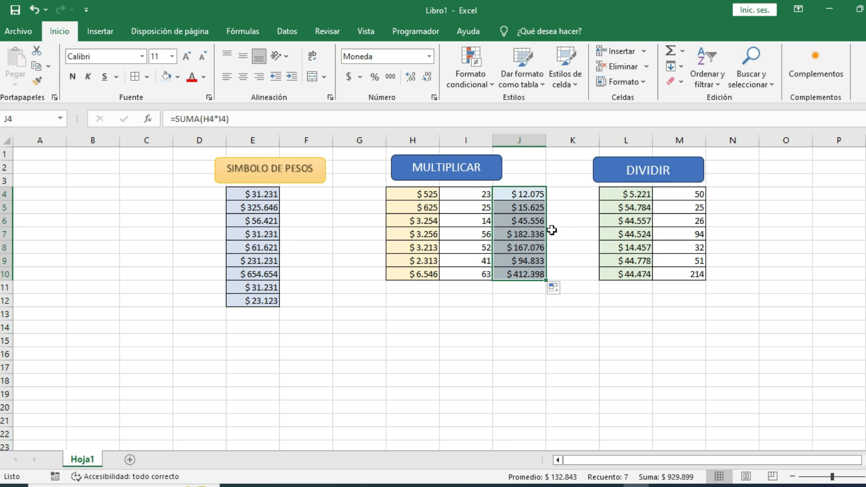
Step: Undo the fill of the multiplication formula in column J and fill it down again from J4 through J10
{"action": "key", "text": "ctrl+z"}
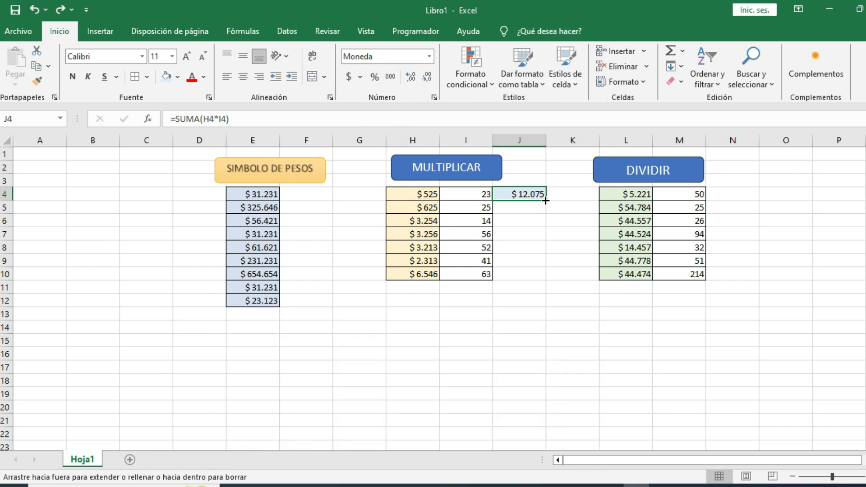
{"action": "double_click", "coordinate": [545, 201]}
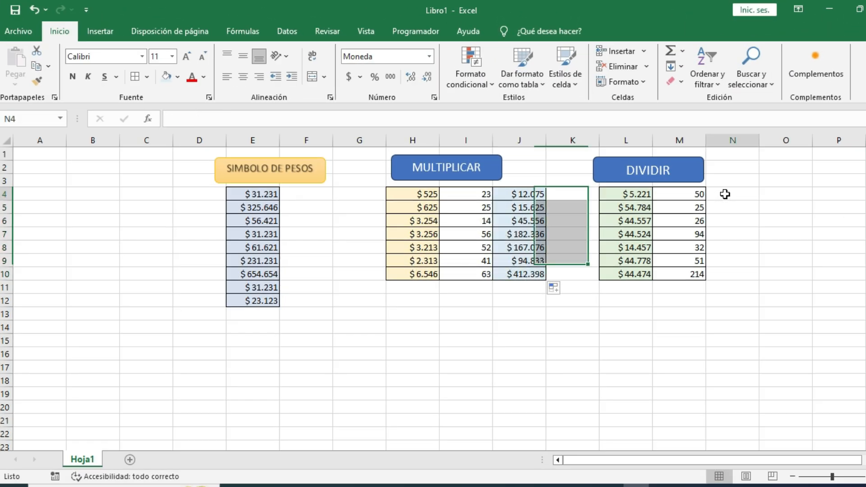
Step: Enter the formula =SUMA(L4/M4) in N4 to divide the first DIVIDIR pair
{"action": "left_click", "coordinate": [725, 195]}
{"action": "type", "text": "=="}
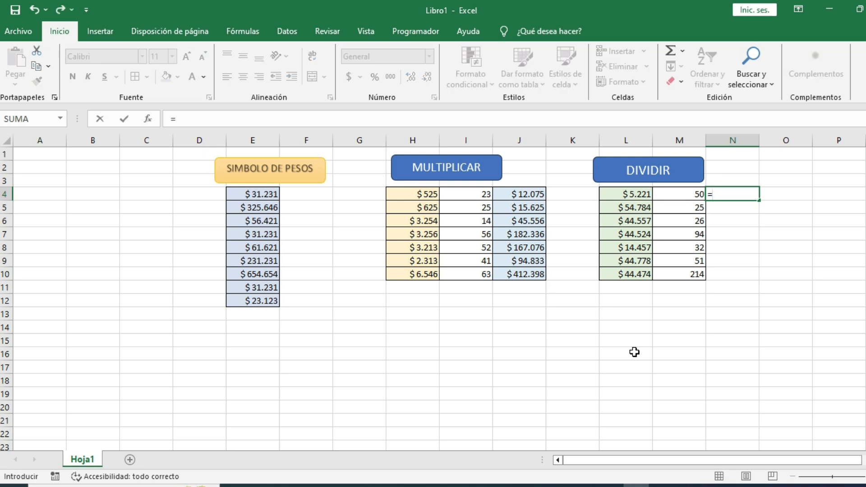
{"action": "type", "text": "SUMA"}
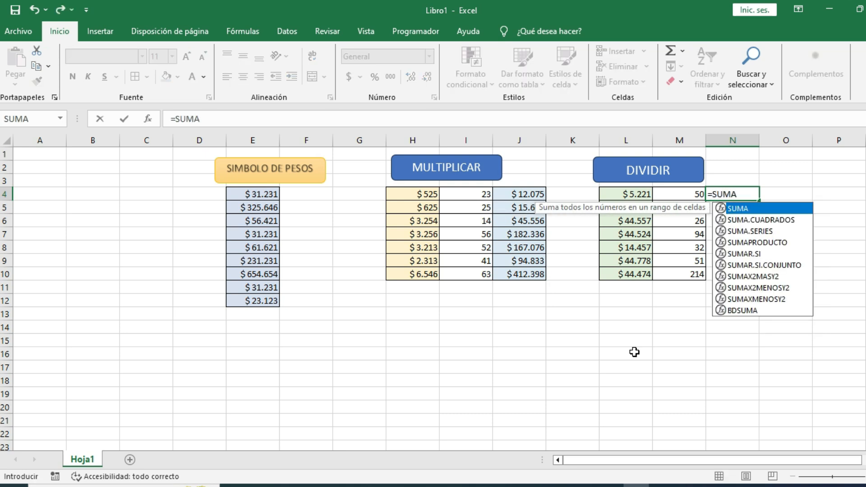
{"action": "type", "text": "("}
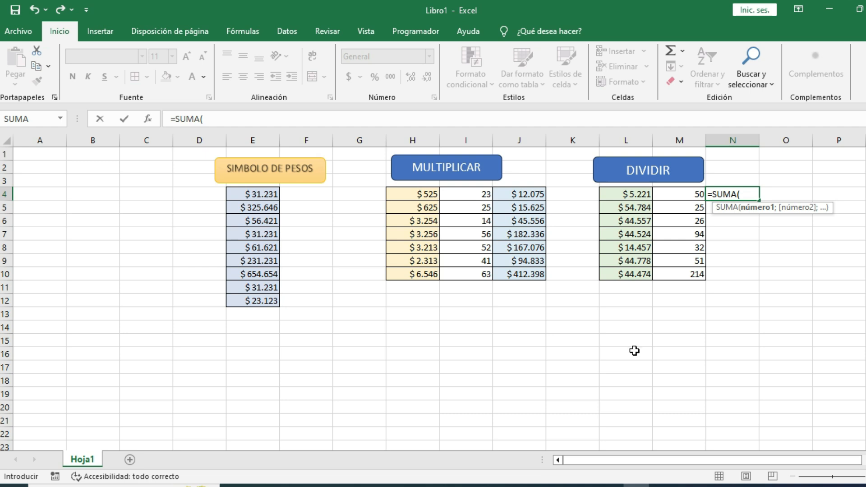
{"action": "left_click", "coordinate": [633, 193]}
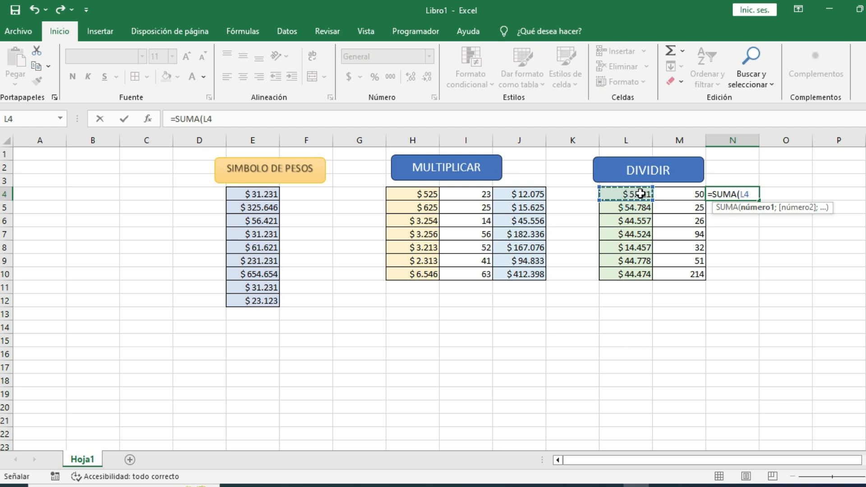
{"action": "type", "text": "/"}
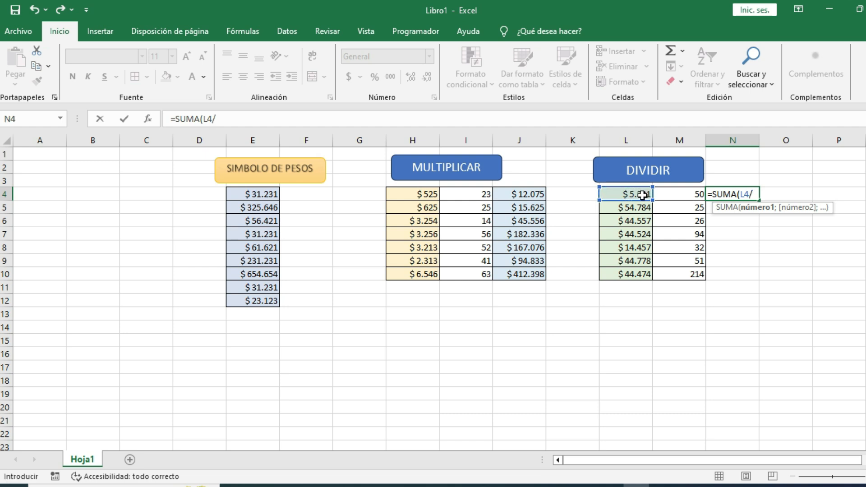
{"action": "left_click", "coordinate": [680, 193]}
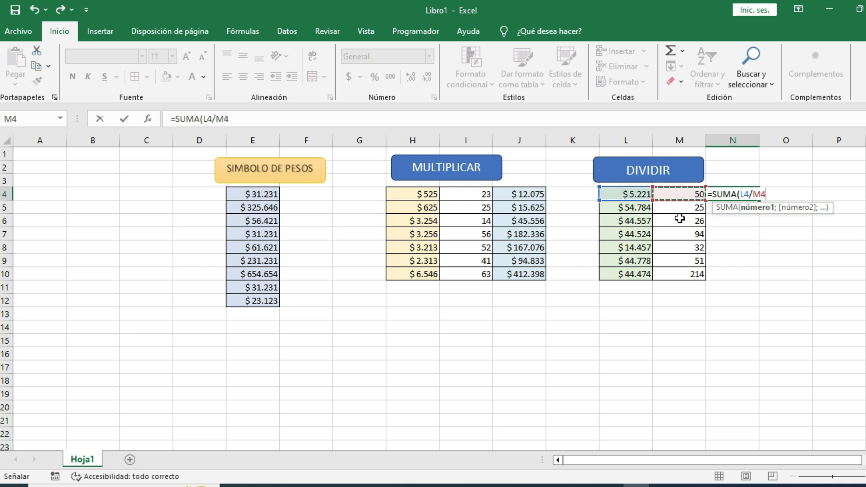
{"action": "key", "text": "Return"}
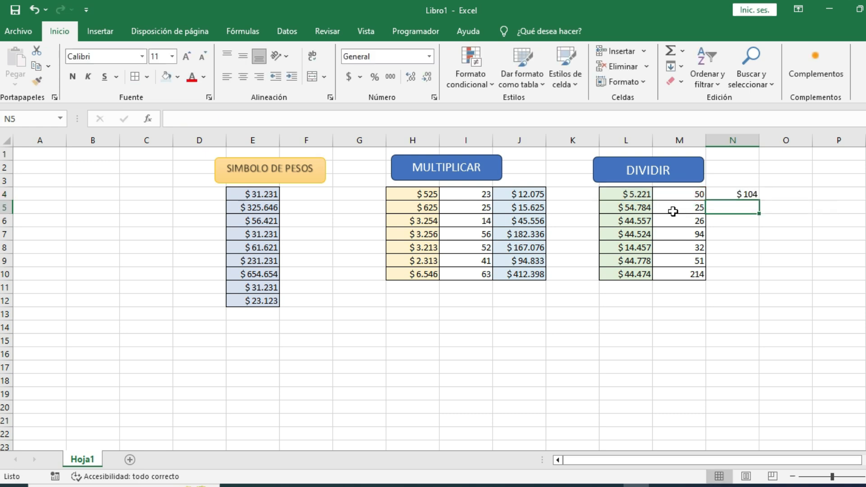
Step: Apply borders to N4 and fill its division formula down through N10
{"action": "left_click", "coordinate": [744, 193]}
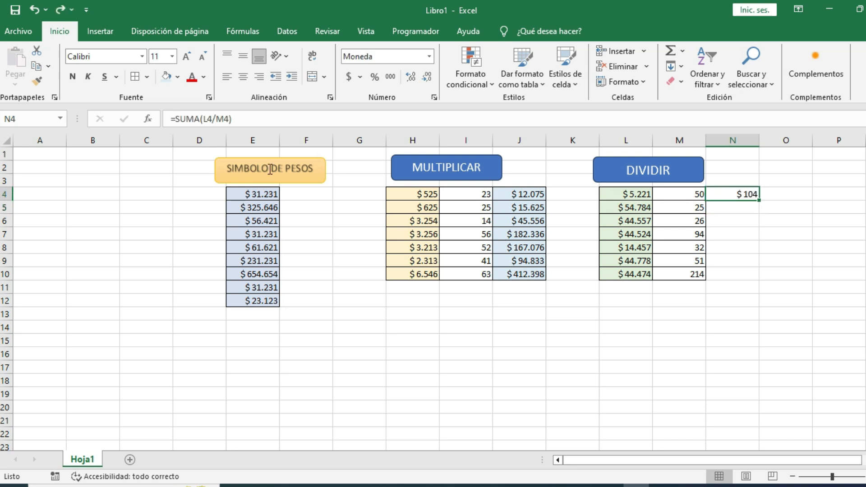
{"action": "left_click", "coordinate": [134, 77]}
{"action": "left_click_drag", "start_coordinate": [758, 200], "coordinate": [757, 279]}
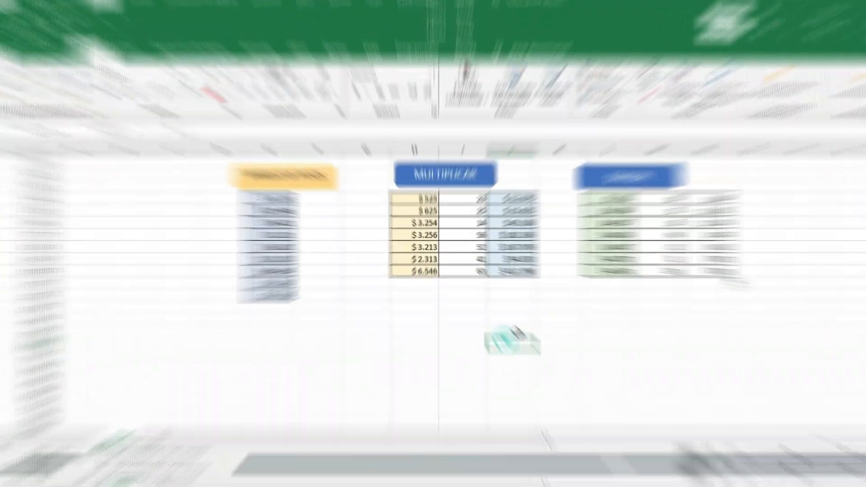
{"action": "left_click", "coordinate": [508, 347]}
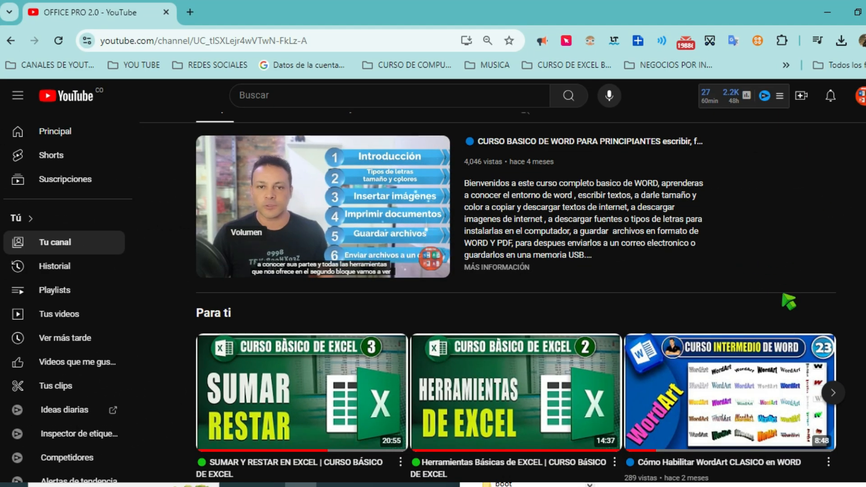
Step: Browse the OFFICE PRO 2.0 YouTube channel page down to the APRENDE EXCEL DESDE CERO A EXPERTO playlist
{"action": "scroll", "coordinate": [788, 301], "scroll_direction": "down", "scroll_amount": 10}
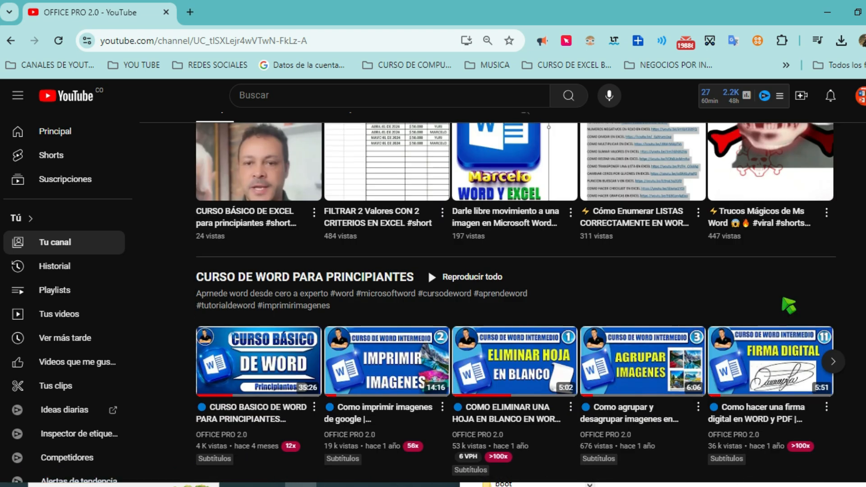
{"action": "scroll", "coordinate": [788, 306], "scroll_direction": "down", "scroll_amount": 7}
{"action": "scroll", "coordinate": [789, 306], "scroll_direction": "down", "scroll_amount": 7}
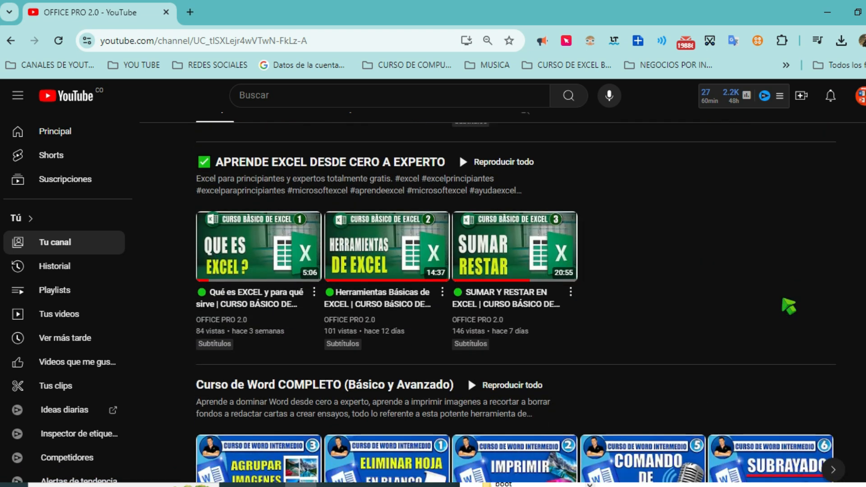